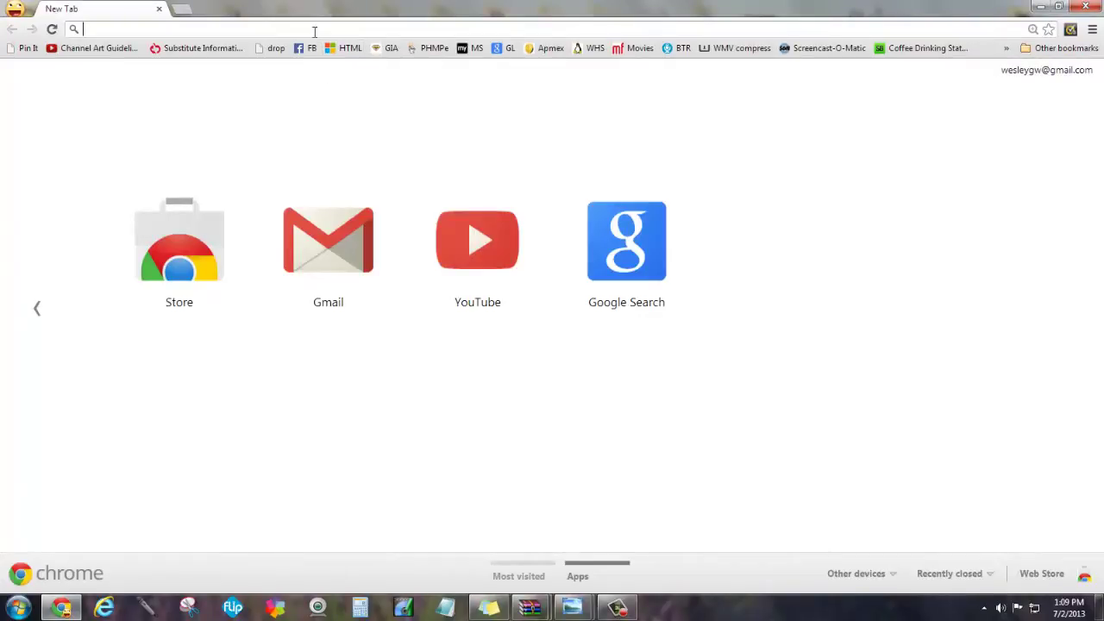
# - Go to amazon.com and look over the home page
pyautogui.write('amazon.com')
pyautogui.press('Return')
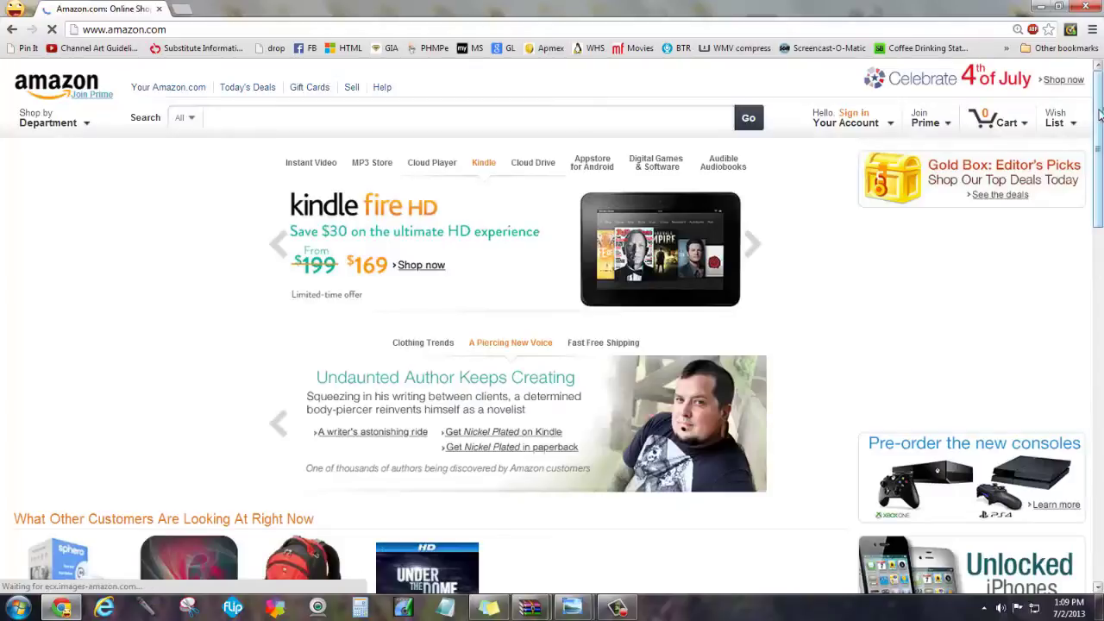
pyautogui.moveTo(1100, 115); pyautogui.dragTo(1101, 154)
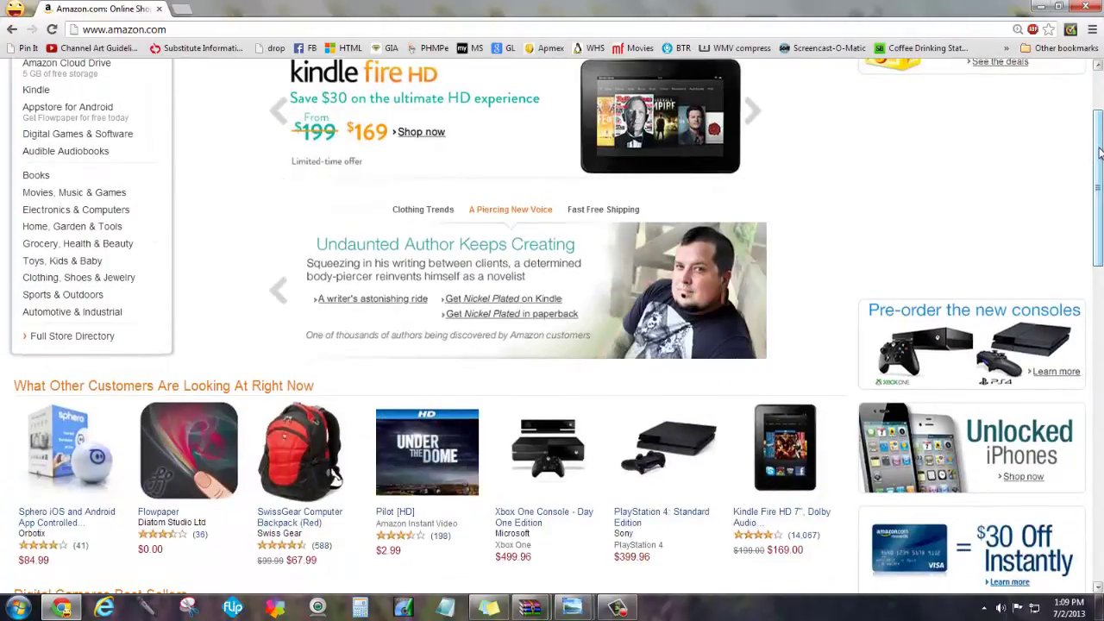
pyautogui.moveTo(1101, 125); pyautogui.dragTo(1100, 89)
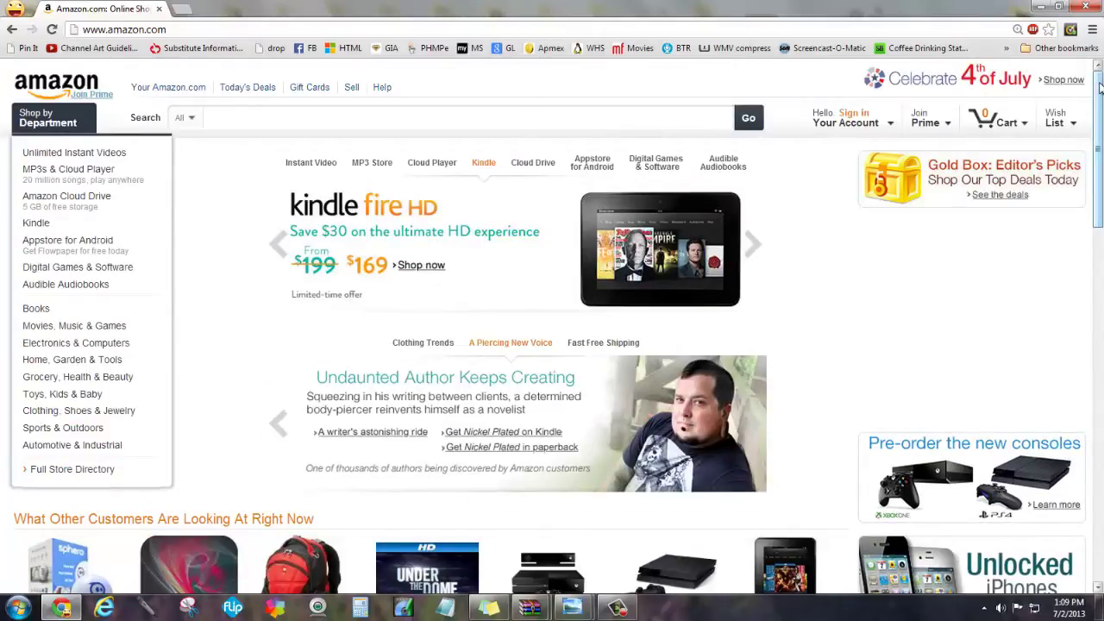
# - Open the Sell on Amazon information page from the home page's footer links and review the selling plans
pyautogui.moveTo(1100, 86); pyautogui.dragTo(1094, 458)
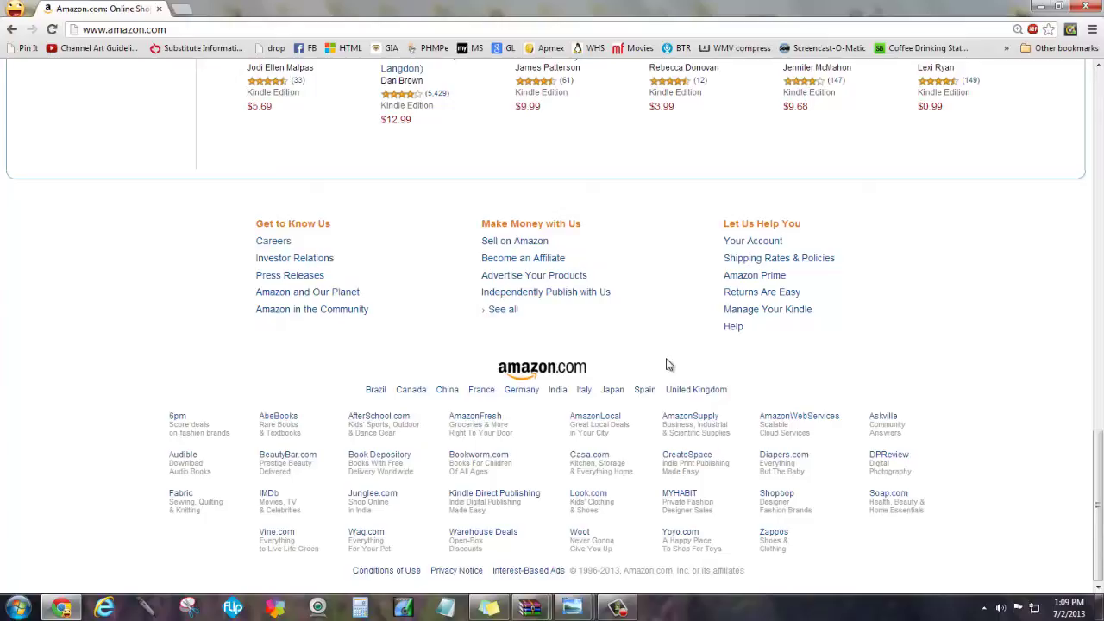
pyautogui.click(494, 245)
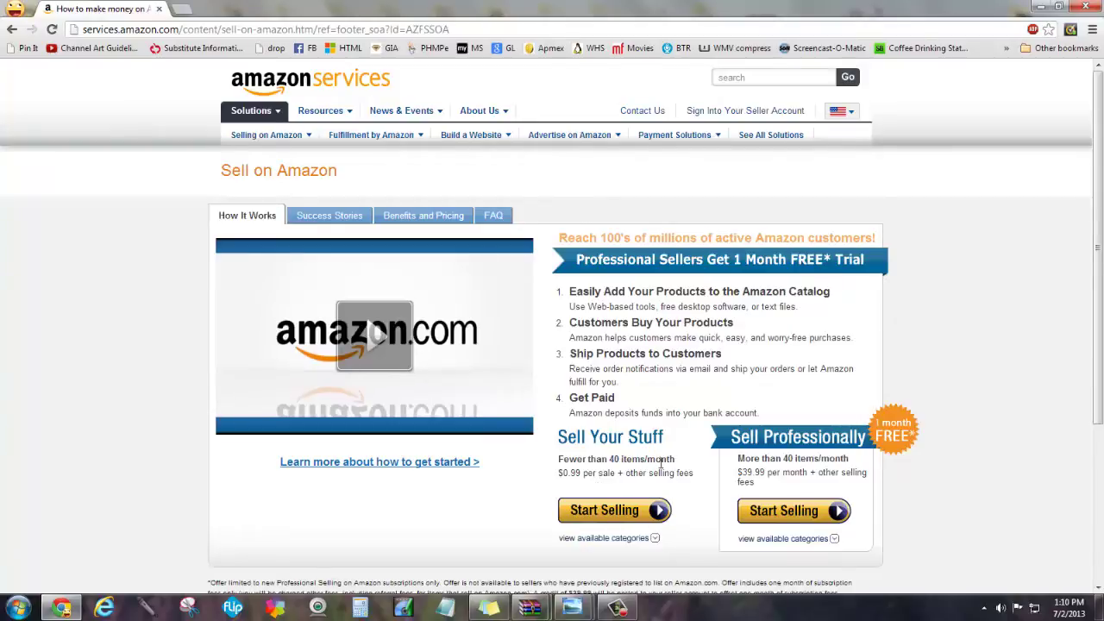
pyautogui.moveTo(296, 275)
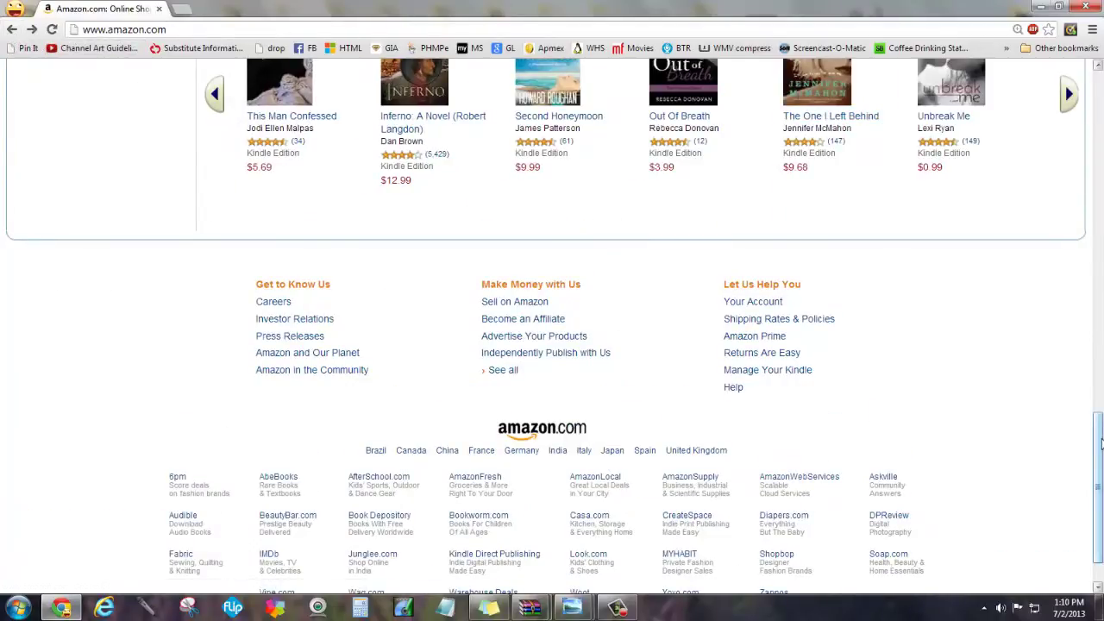
# - Return to the Amazon home page and sign in with the account e-mail address and password
pyautogui.moveTo(1098, 489); pyautogui.dragTo(1099, 138)
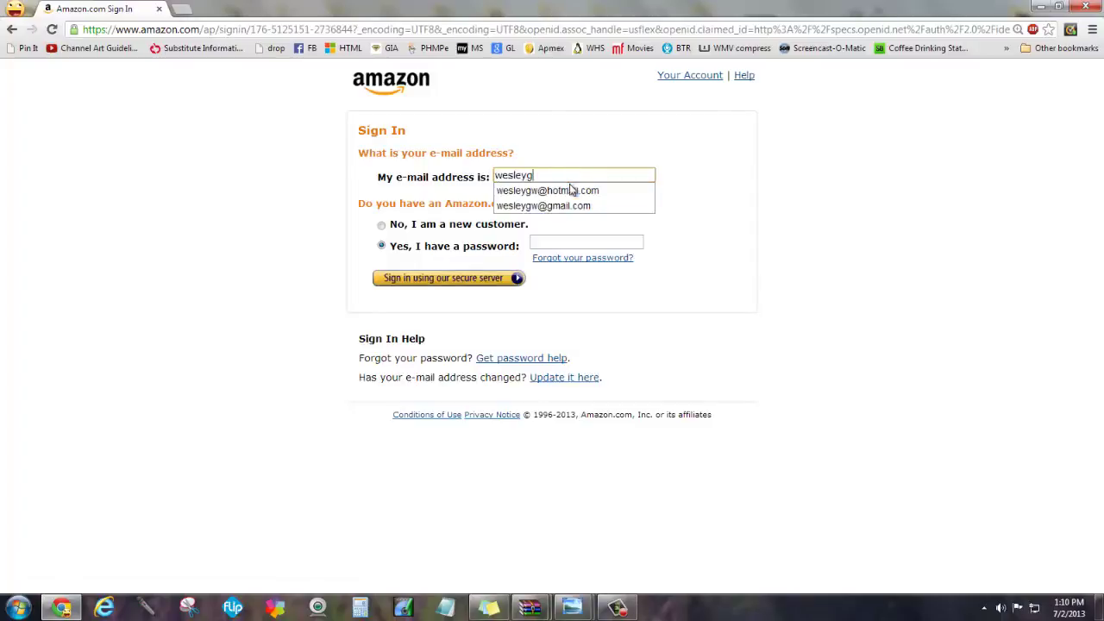
pyautogui.click(571, 189)
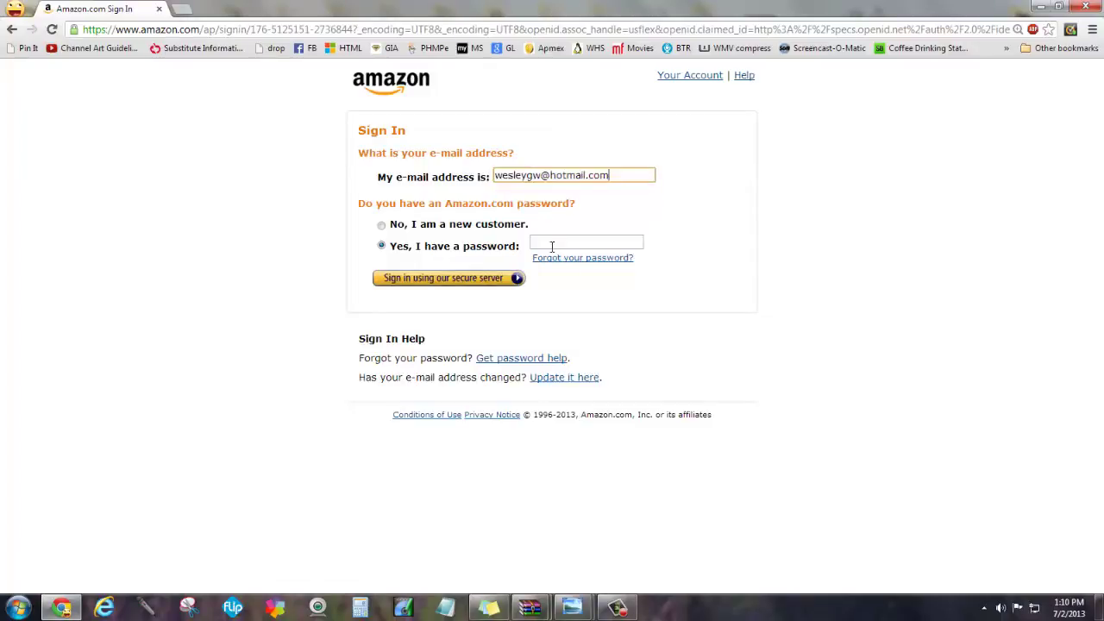
pyautogui.click(551, 245)
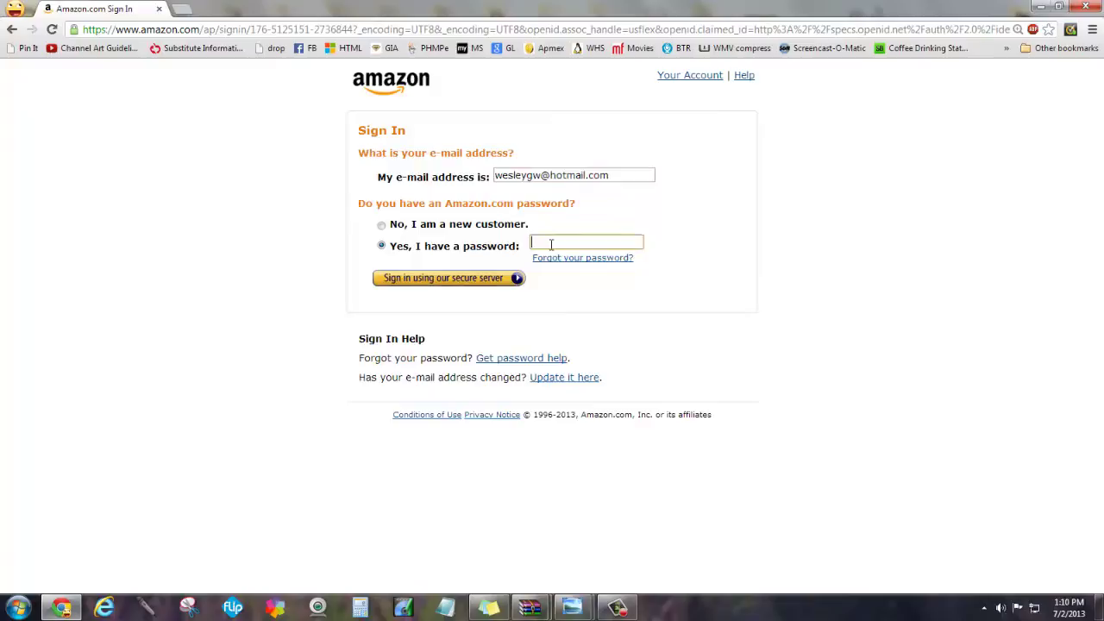
pyautogui.write('••••••••••••••')
pyautogui.press('Return')
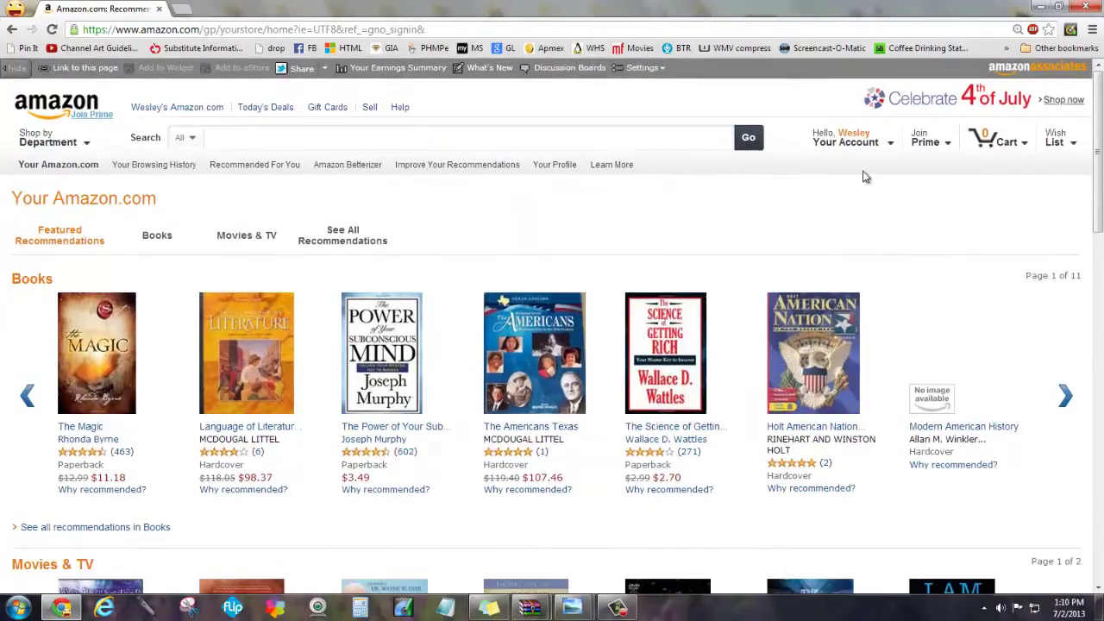
# - Go to the Your Account page and open the linked seller account
pyautogui.moveTo(850, 142)
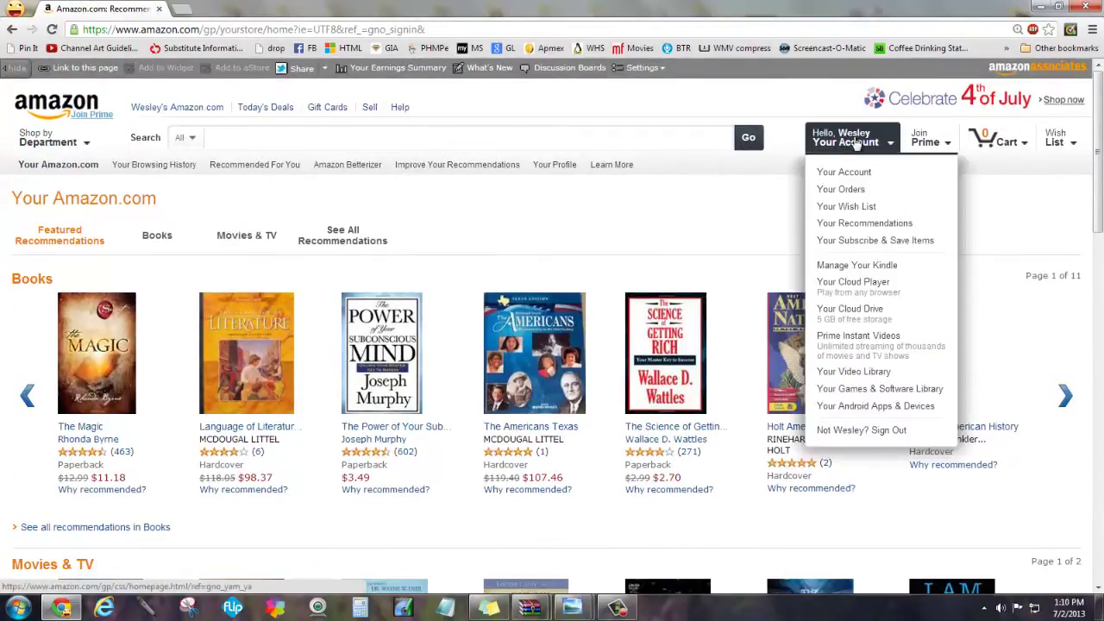
pyautogui.click(857, 143)
pyautogui.moveTo(857, 144)
pyautogui.click(849, 178)
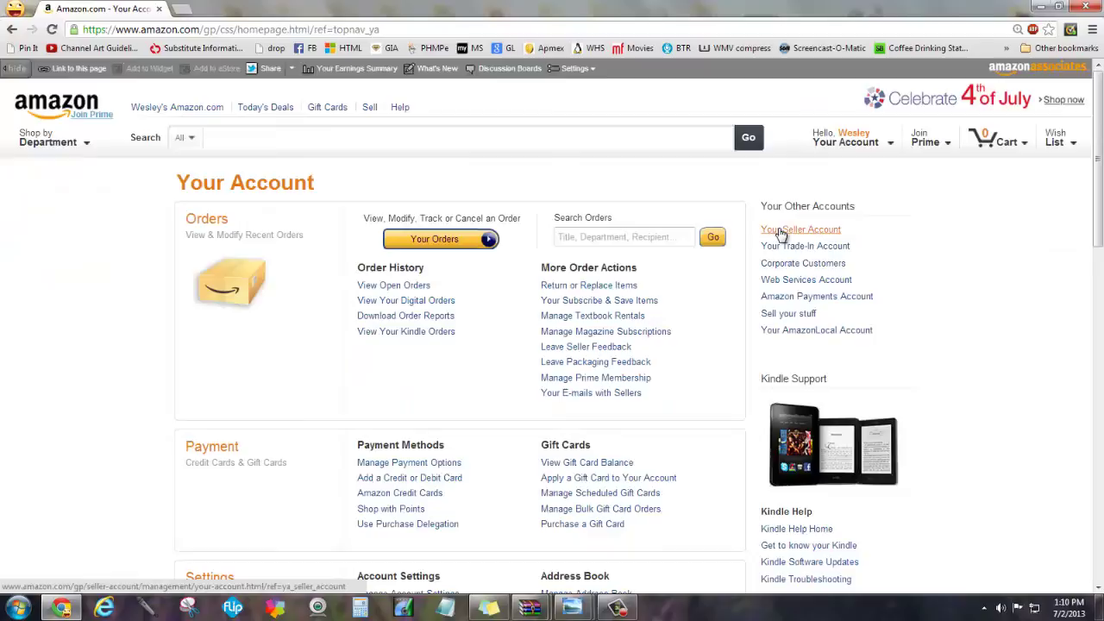
pyautogui.click(780, 231)
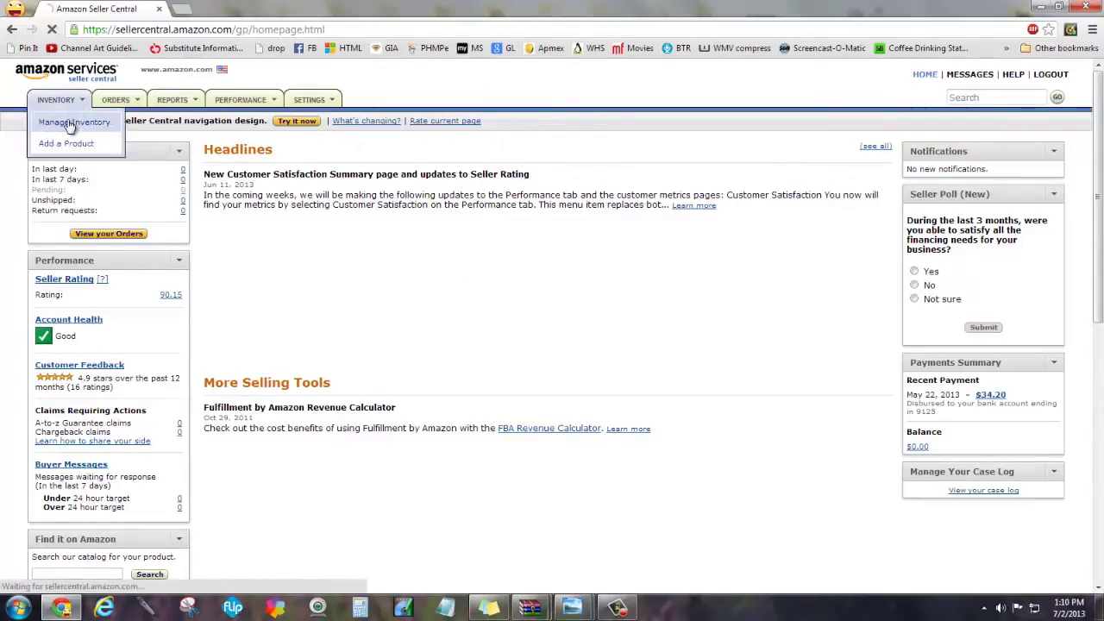
# - Open Manage Inventory and check both the inactive and the active product listings
pyautogui.click(74, 122)
pyautogui.moveTo(48, 100)
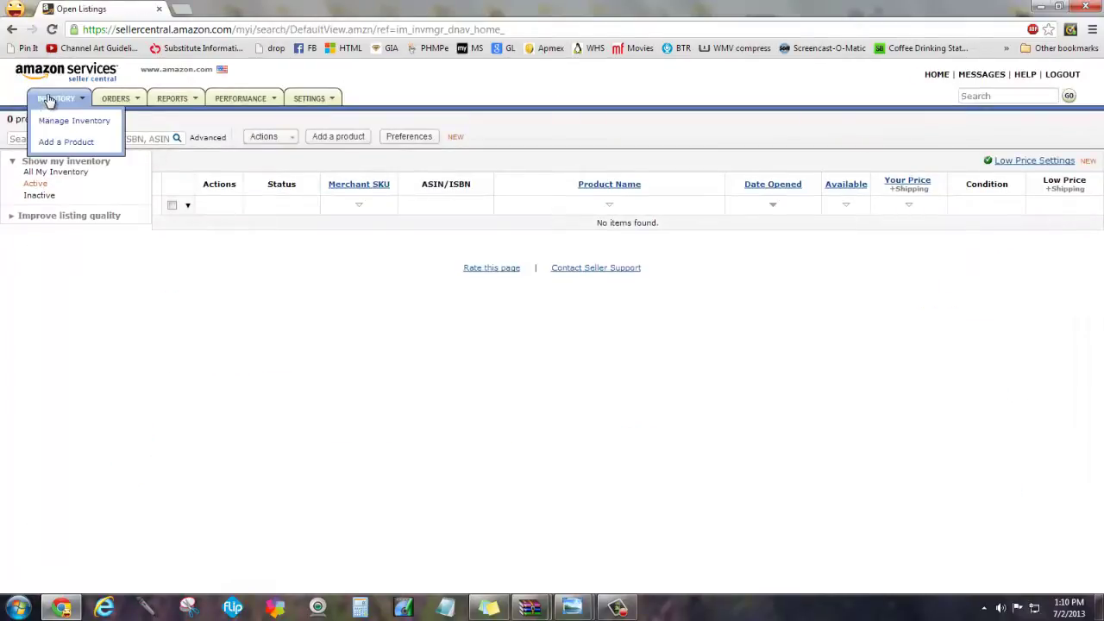
pyautogui.click(39, 197)
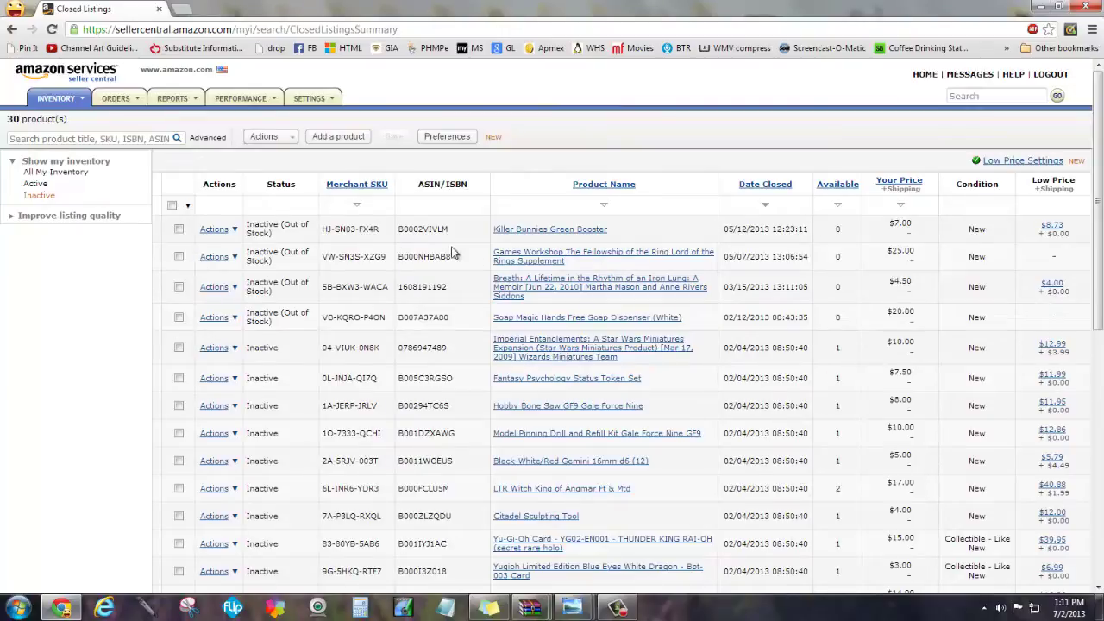
pyautogui.click(41, 184)
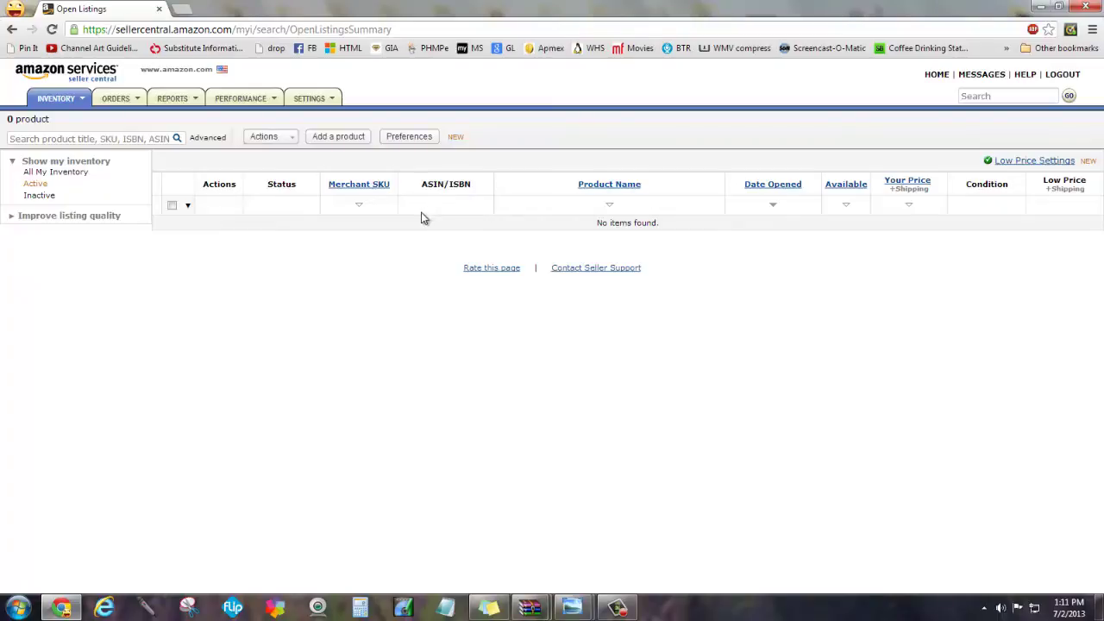
# - View the book photo in Windows Photo Viewer and open the Add a Product page in Seller Central
pyautogui.moveTo(570, 616)
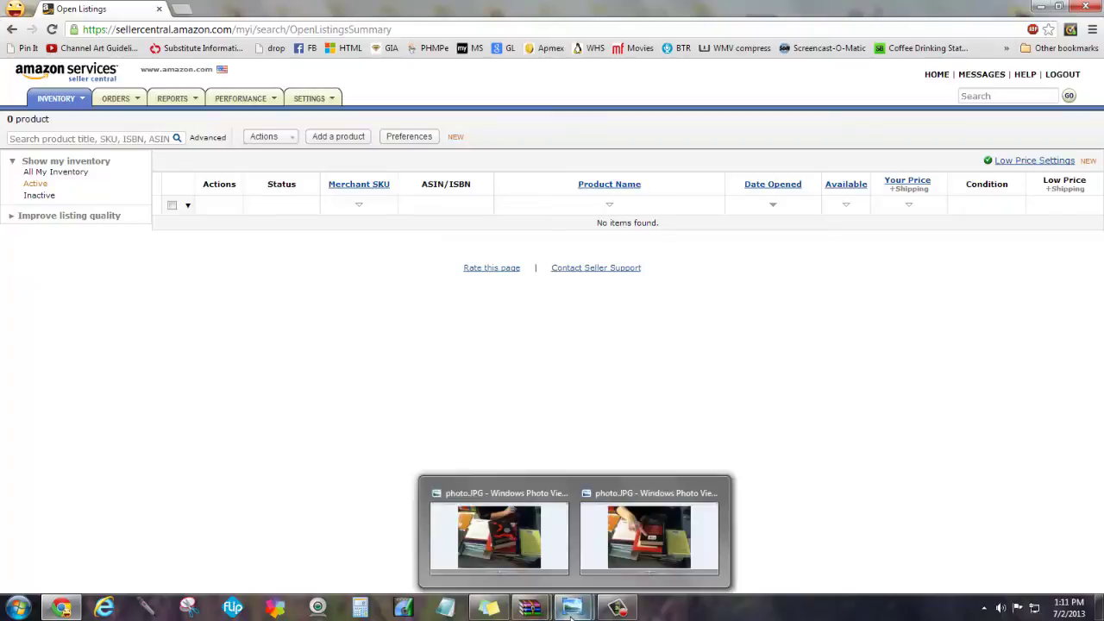
pyautogui.click(517, 559)
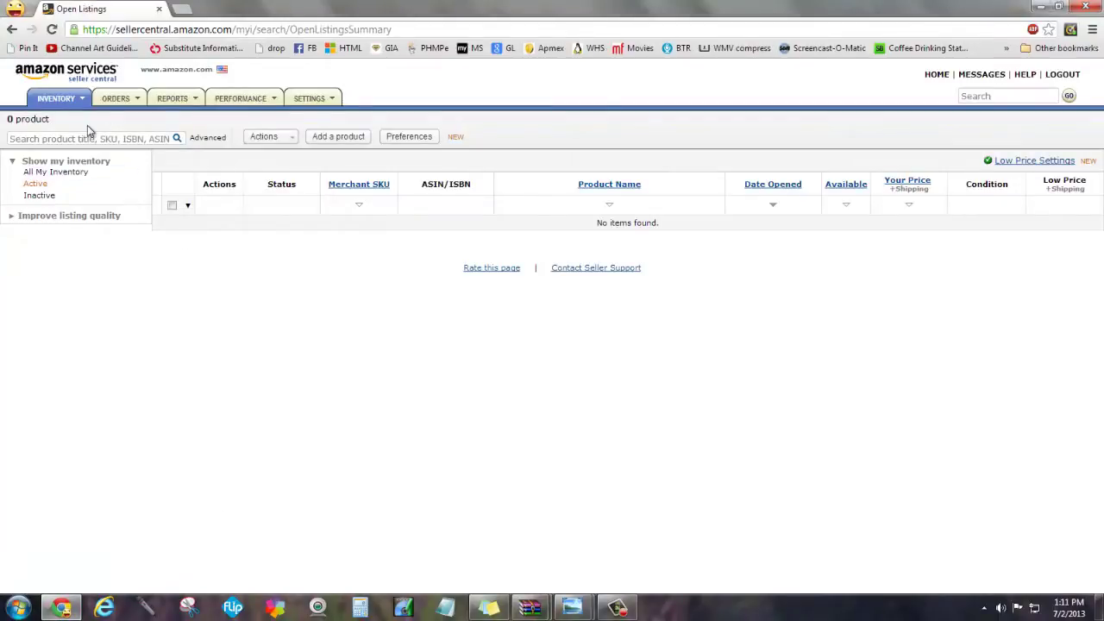
pyautogui.click(334, 141)
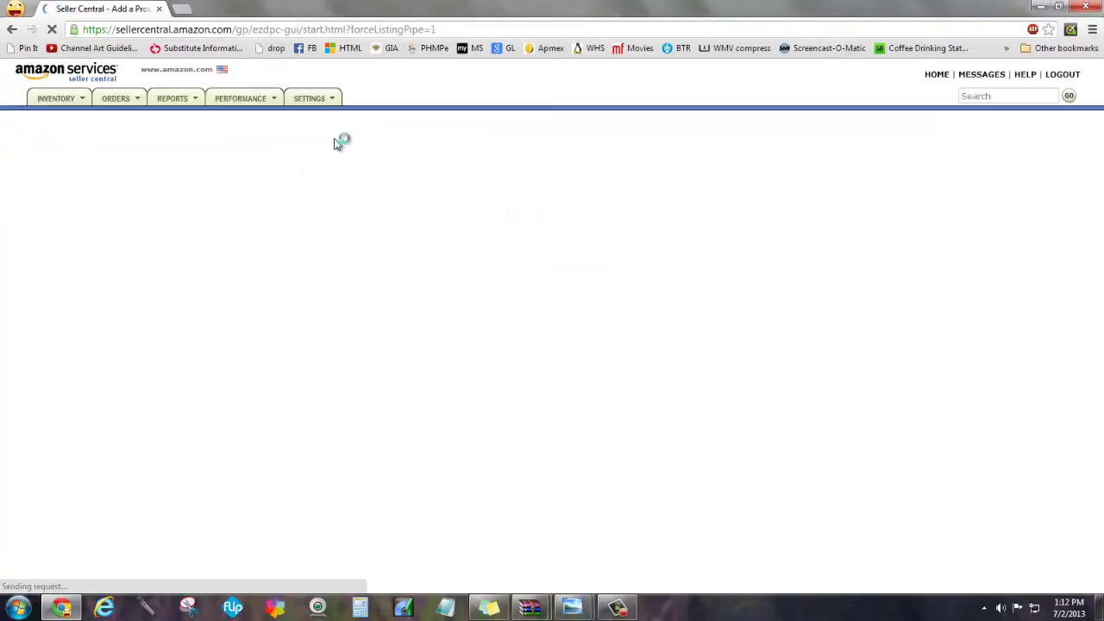
pyautogui.click(264, 207)
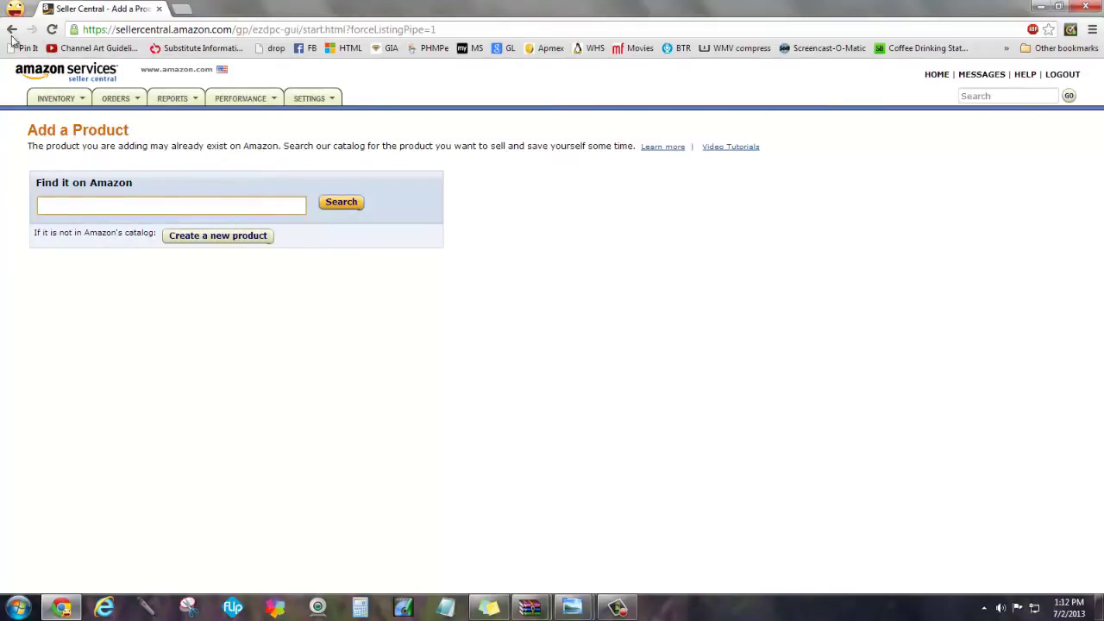
pyautogui.click(52, 29)
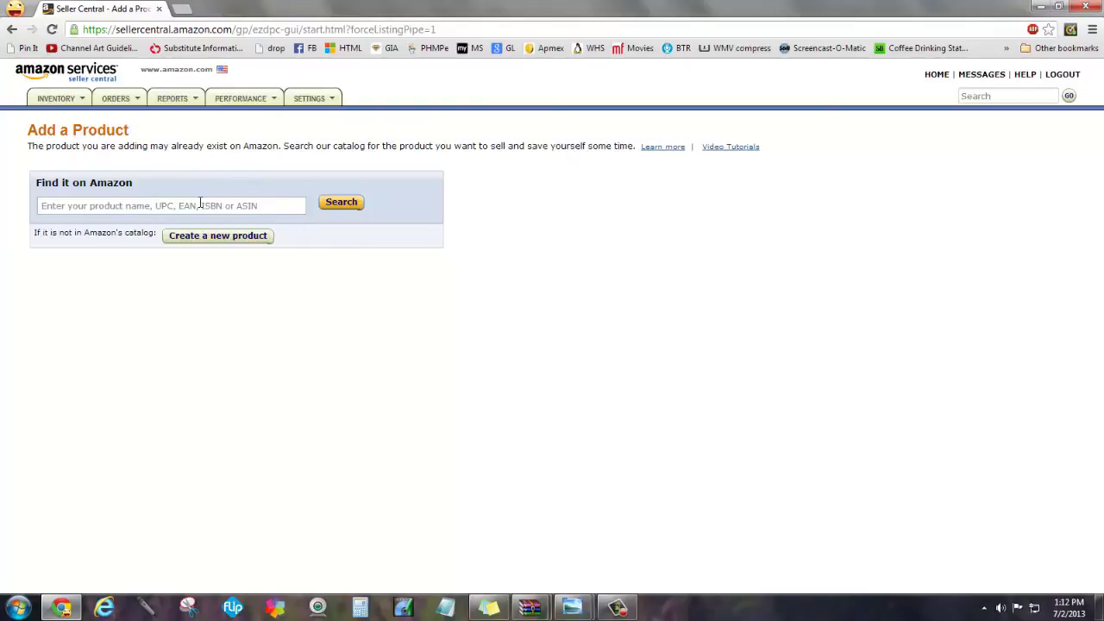
pyautogui.click(200, 204)
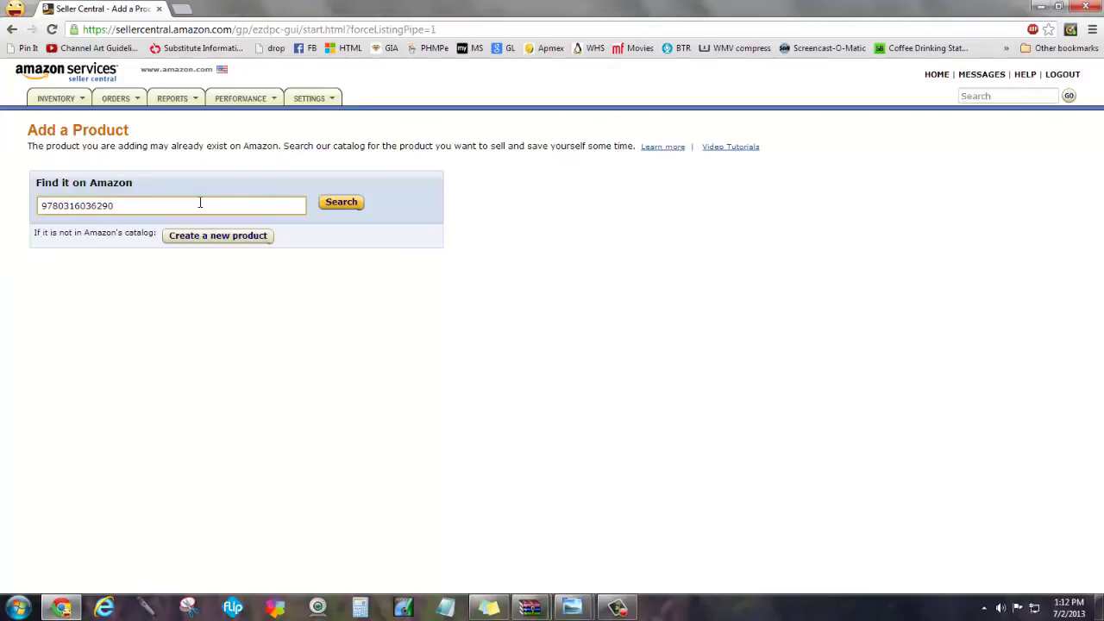
pyautogui.click(345, 207)
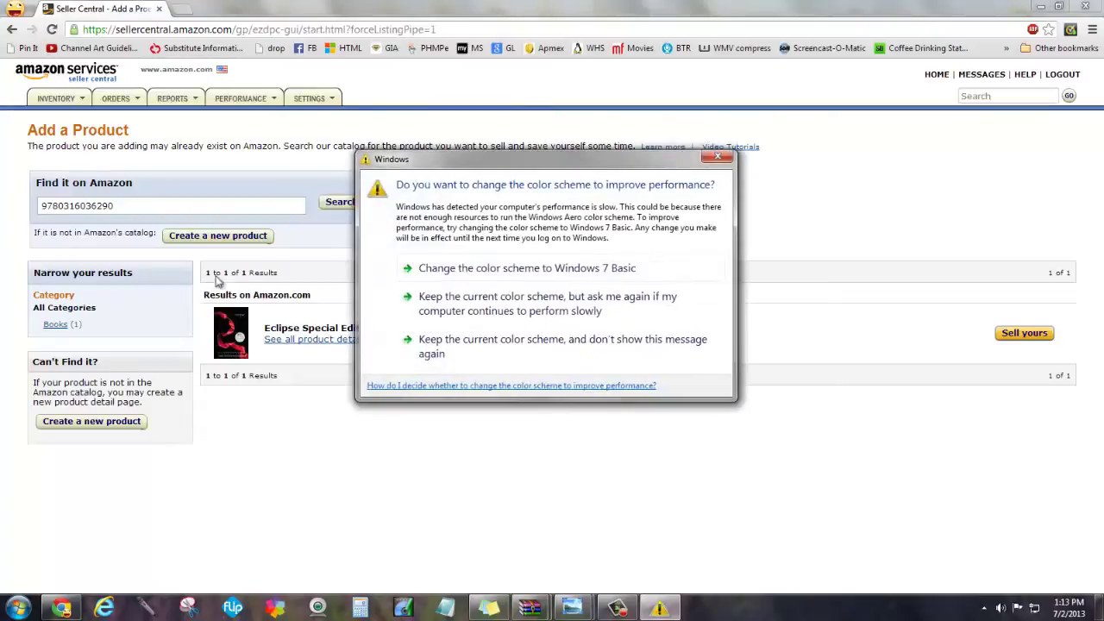
pyautogui.click(717, 157)
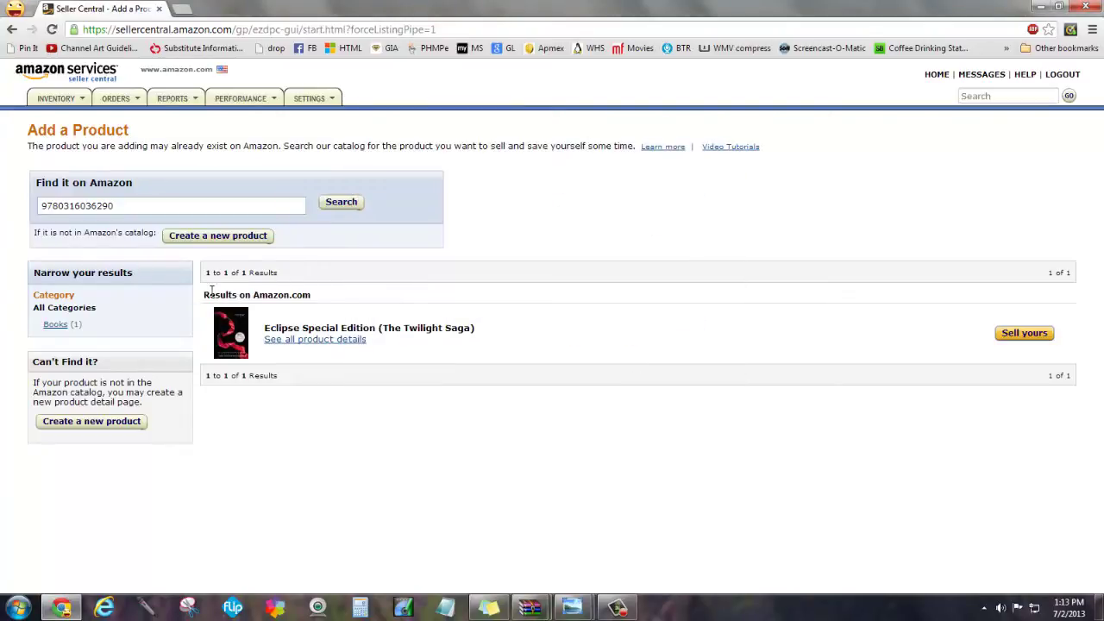
# - Open the full product details of Eclipse Special Edition in a new tab, review the page and close it
pyautogui.rightClick(307, 343)
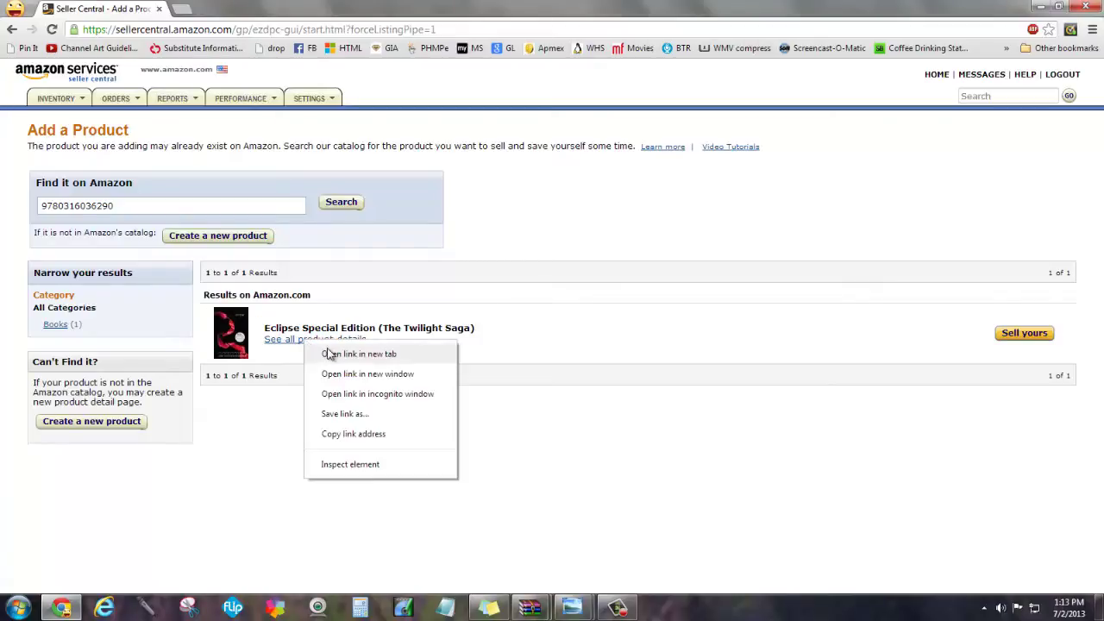
pyautogui.click(333, 354)
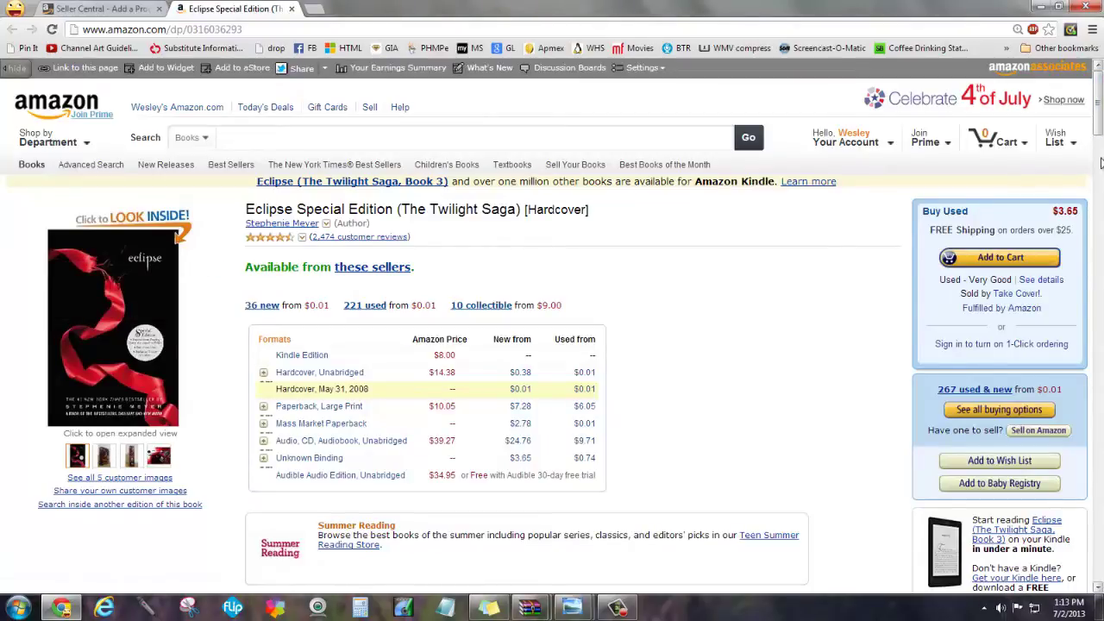
pyautogui.scroll(-1, 1100, 126)
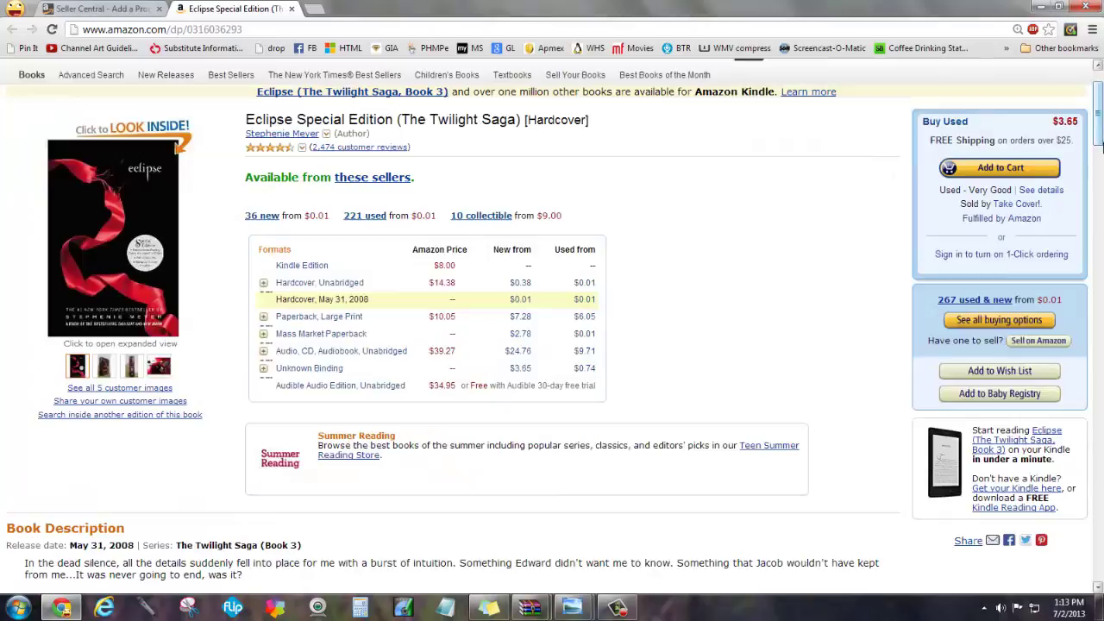
pyautogui.moveTo(1101, 144); pyautogui.dragTo(1099, 179)
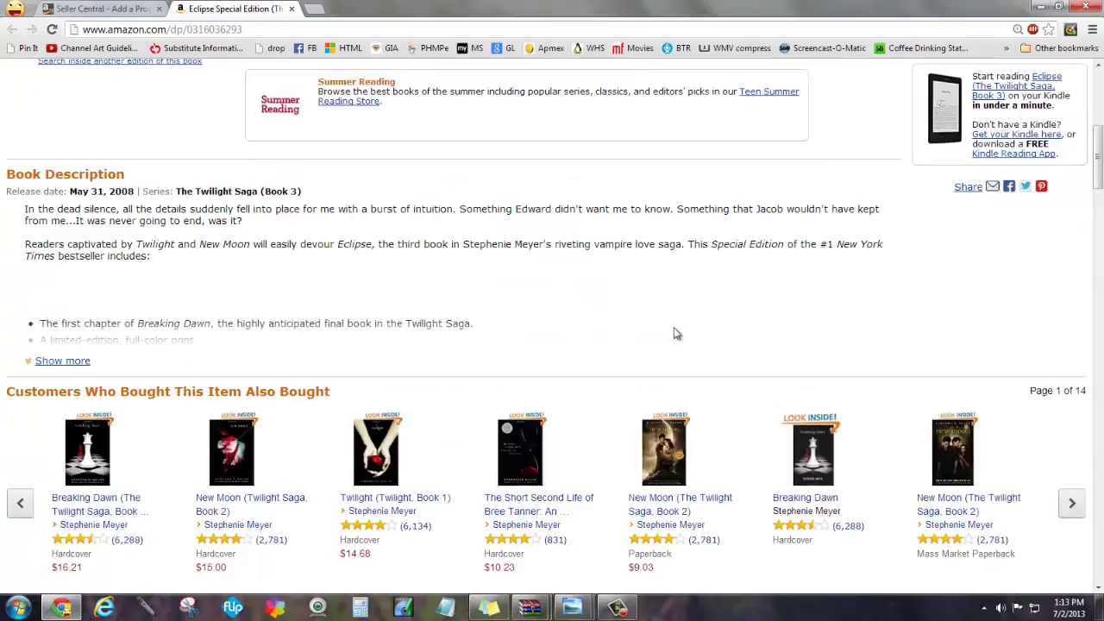
pyautogui.click(291, 10)
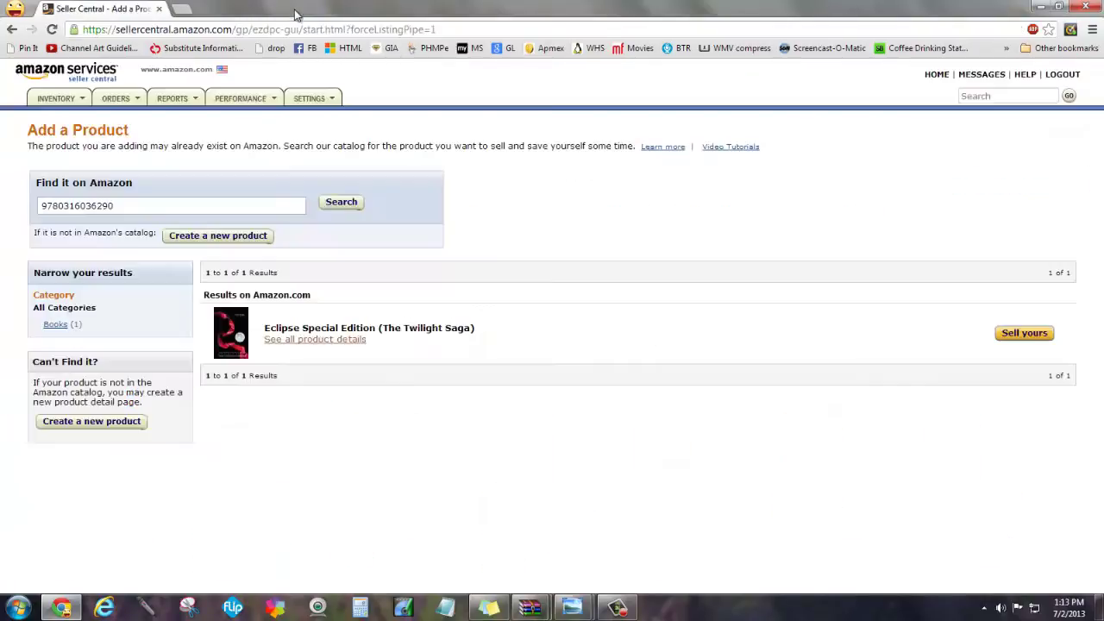
# - Start a selling offer for Eclipse Special Edition and set its condition to Used - Very Good
pyautogui.click(1027, 334)
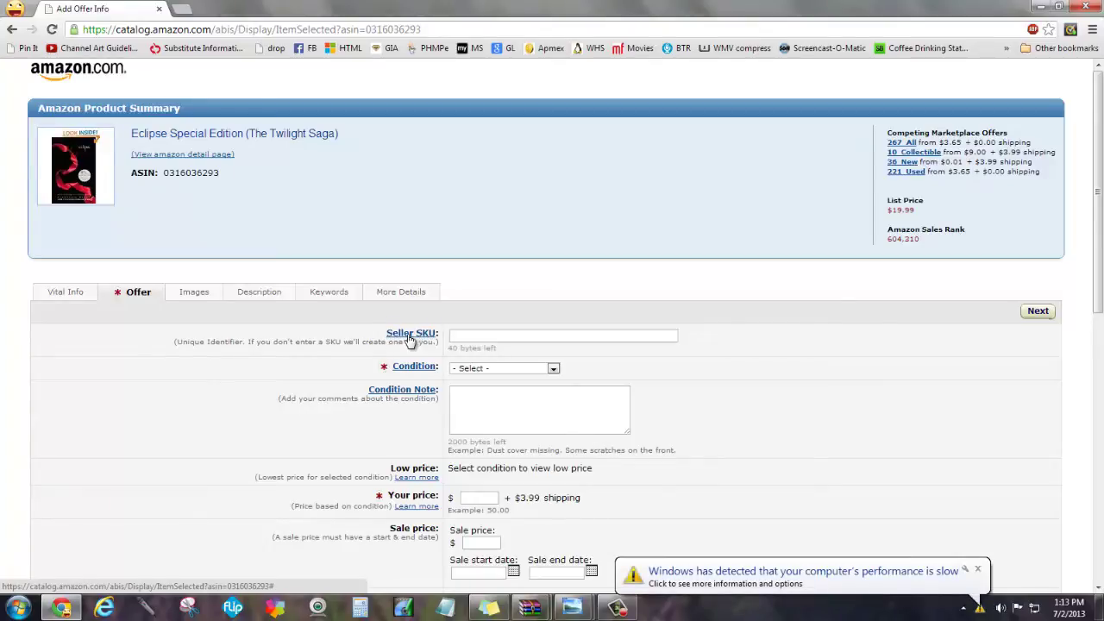
pyautogui.click(980, 570)
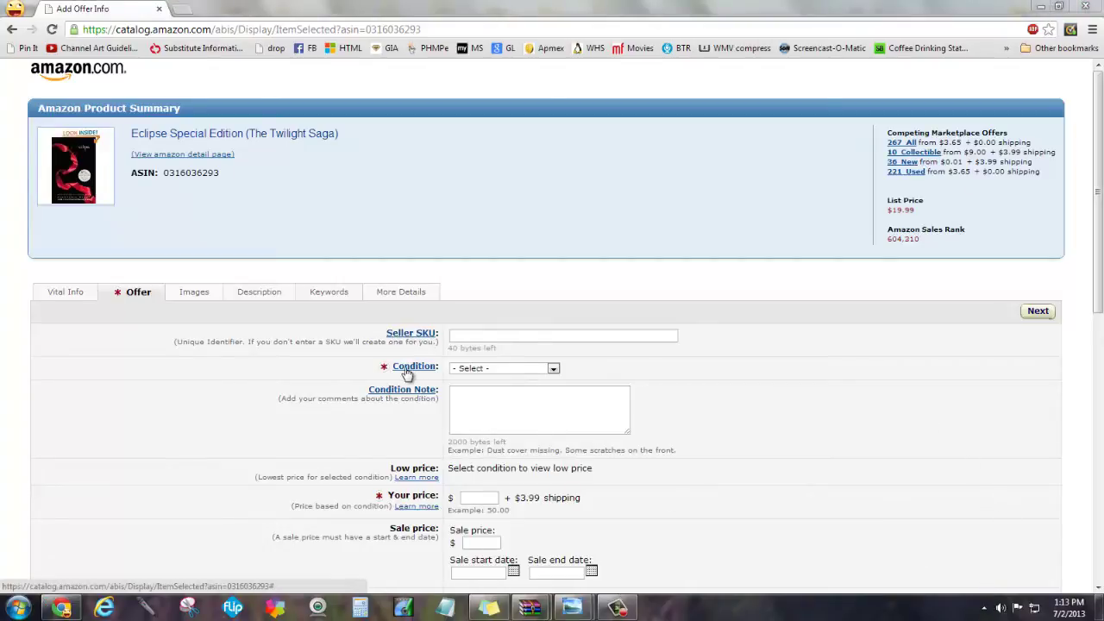
pyautogui.click(553, 368)
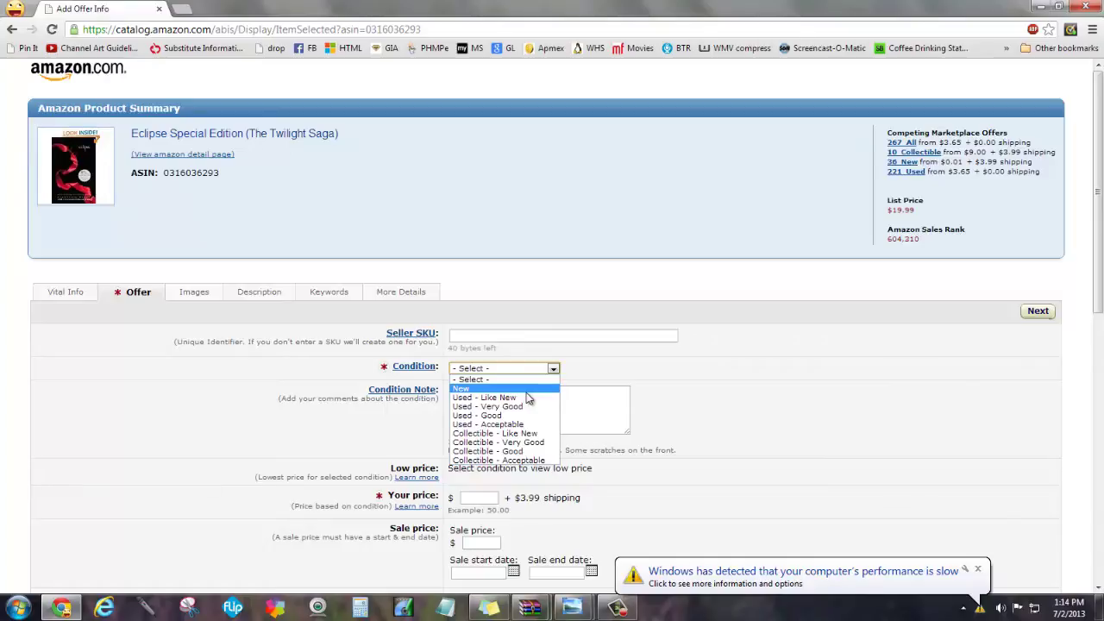
pyautogui.click(517, 407)
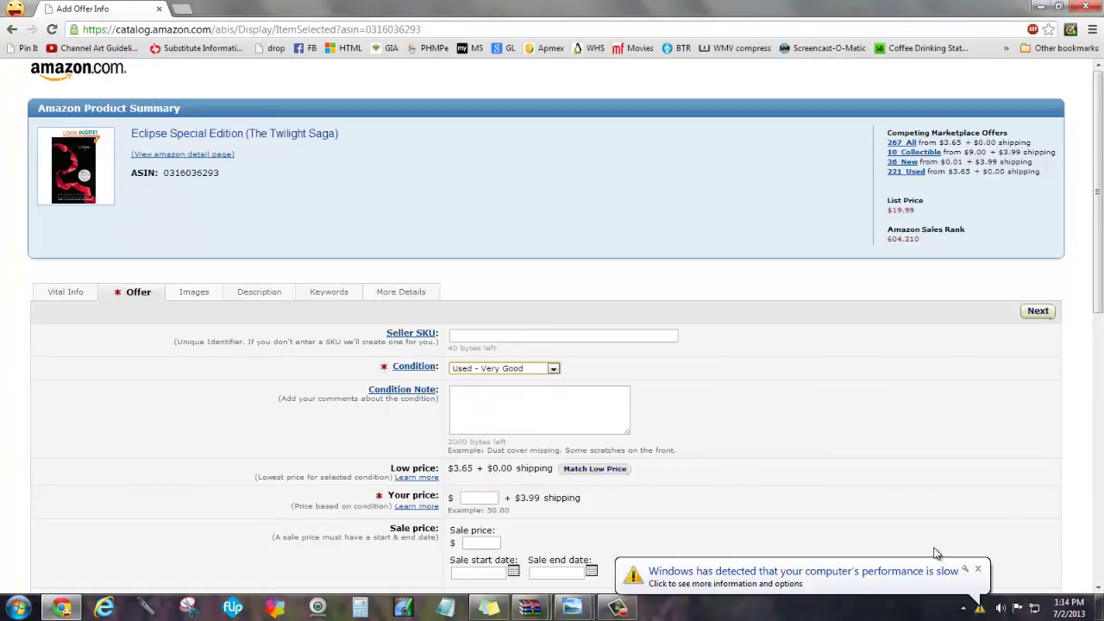
pyautogui.click(978, 572)
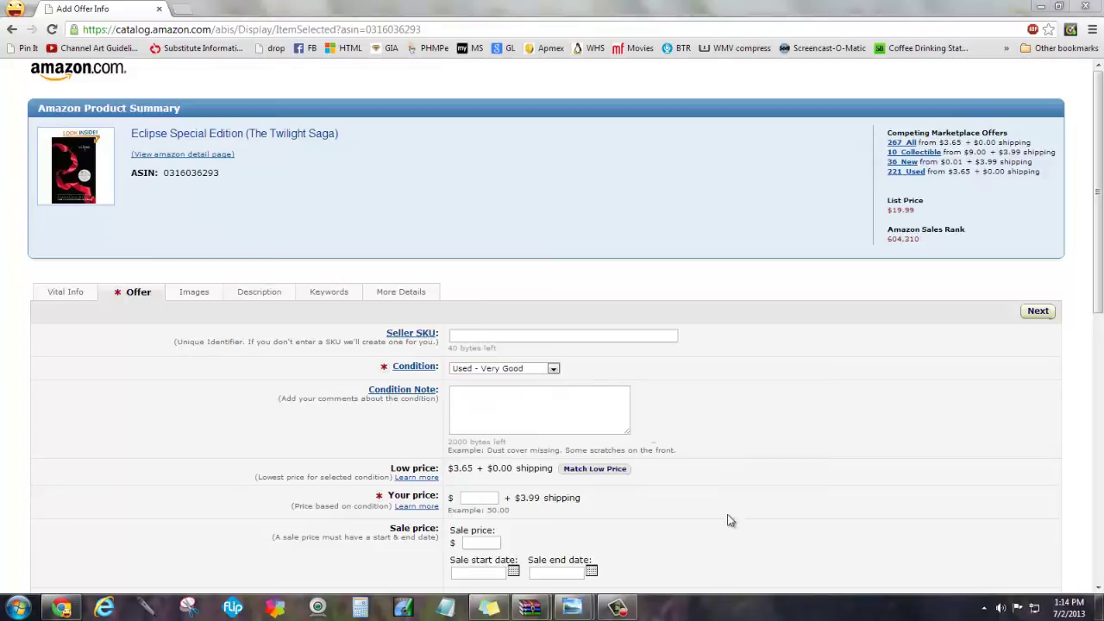
# - Enter the condition note "Great condition - some shelf wear evident - appears to have not been read -"
pyautogui.click(536, 400)
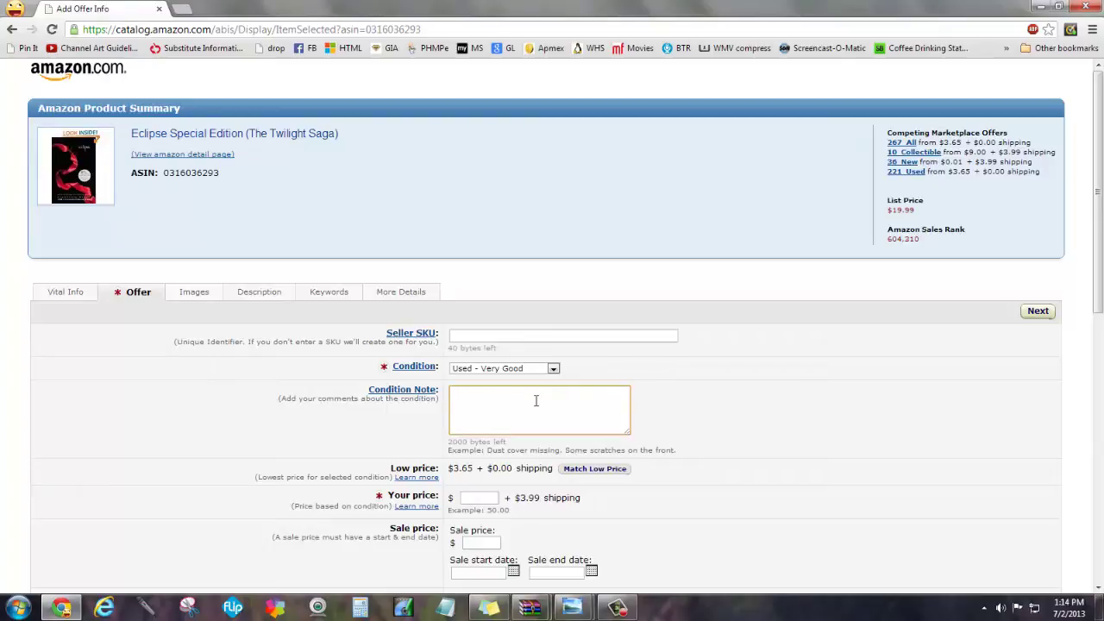
pyautogui.write('Great con')
pyautogui.write('di')
pyautogui.write('tion -')
pyautogui.write(' some')
pyautogui.write(' wea')
pyautogui.write('r ')
pyautogui.write('due to')
pyautogui.press('BackSpace')
pyautogui.press('BackSpace')
pyautogui.press('BackSpace')
pyautogui.press('BackSpace')
pyautogui.press('BackSpace')
pyautogui.press('BackSpace')
pyautogui.press('BackSpace')
pyautogui.press('BackSpace')
pyautogui.press('BackSpace')
pyautogui.press('BackSpace')
pyautogui.press('BackSpace')
pyautogui.press('BackSpace')
pyautogui.write('shelf wear evenl')
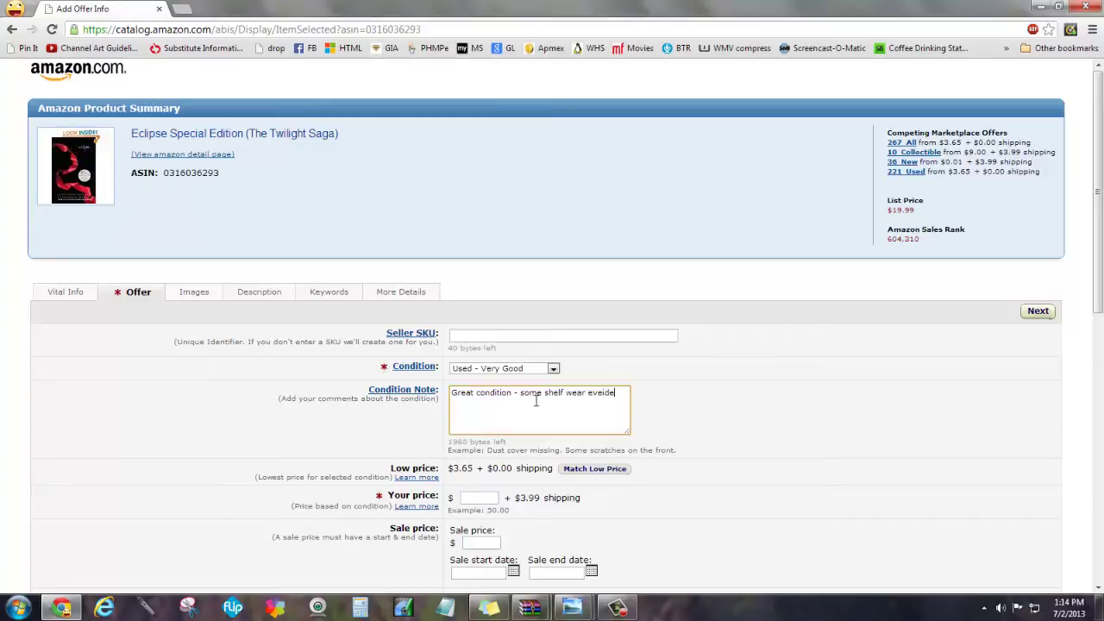
pyautogui.press('BackSpace')
pyautogui.press('BackSpace')
pyautogui.write('dent - appears to have not been read -')
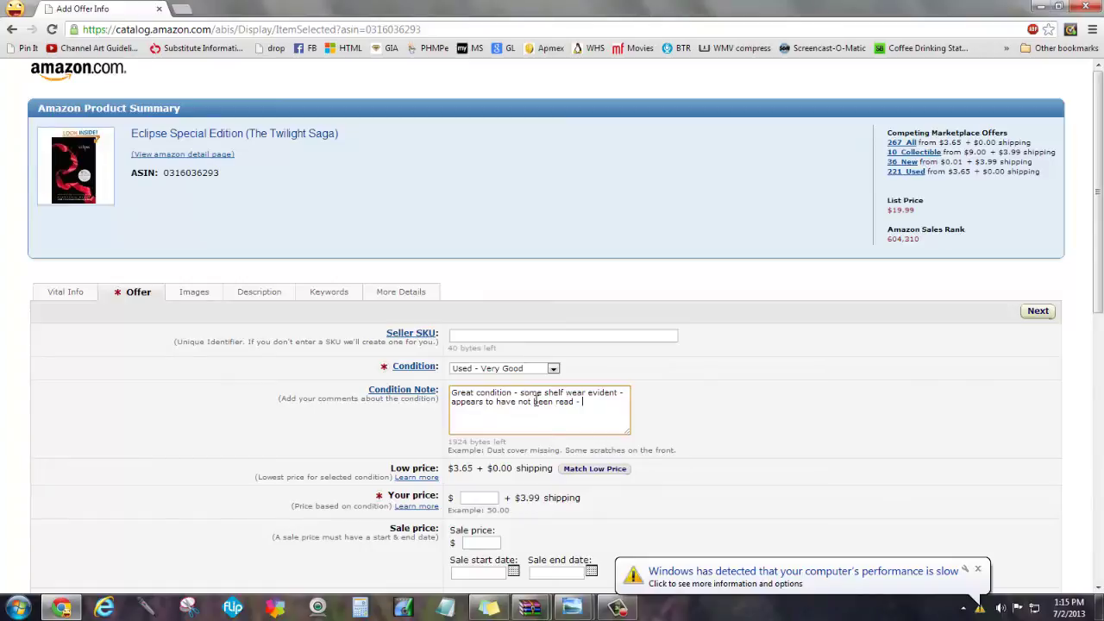
pyautogui.write('binding no')
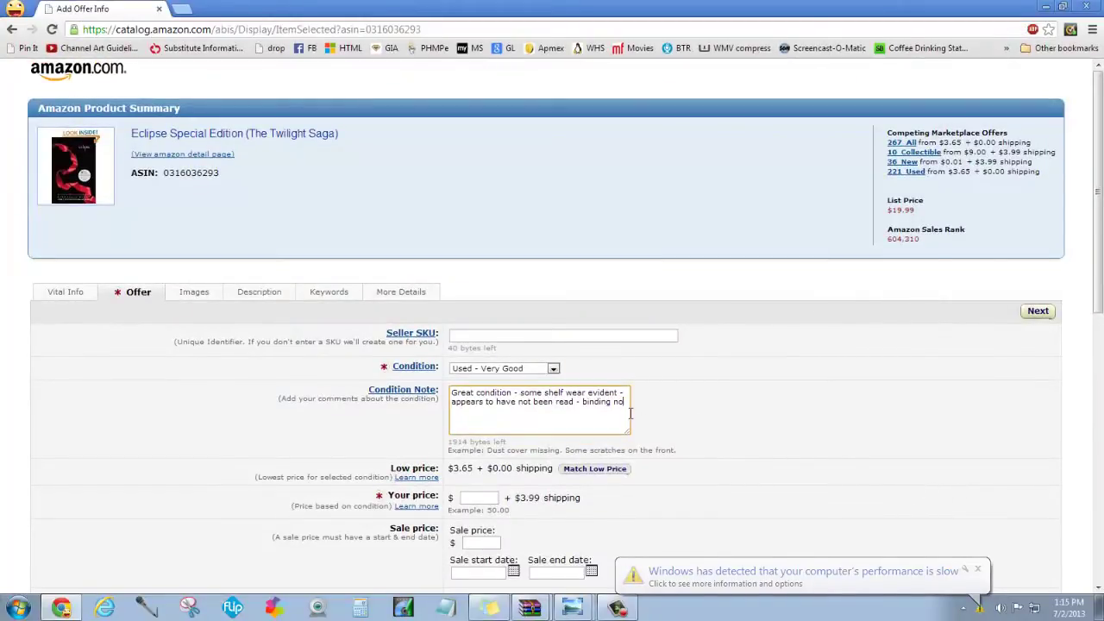
pyautogui.write('t')
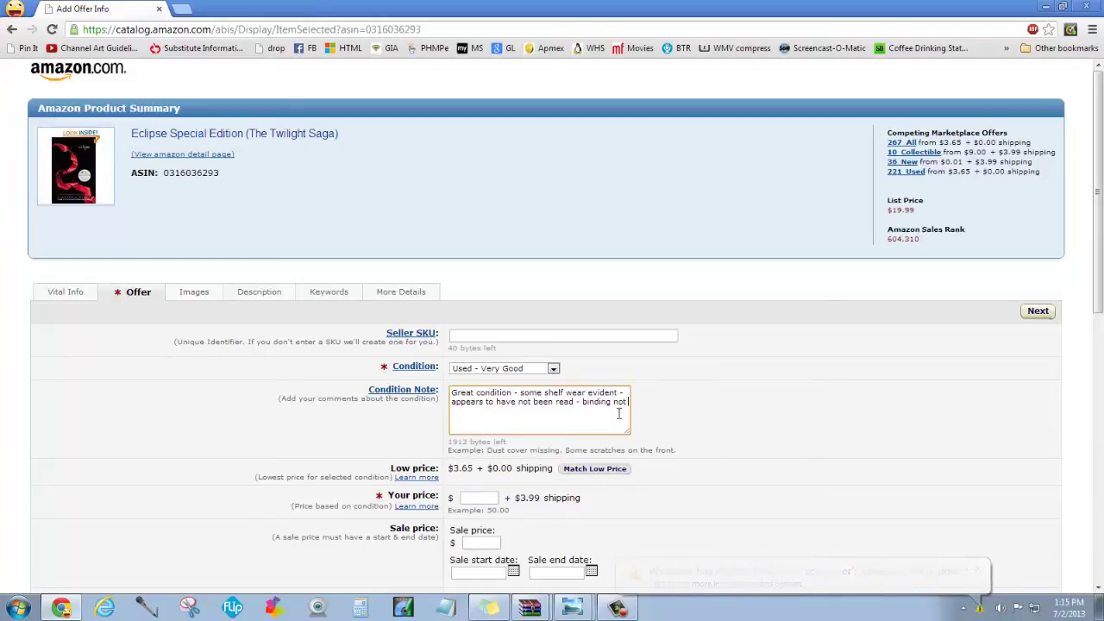
pyautogui.write(' cracked')
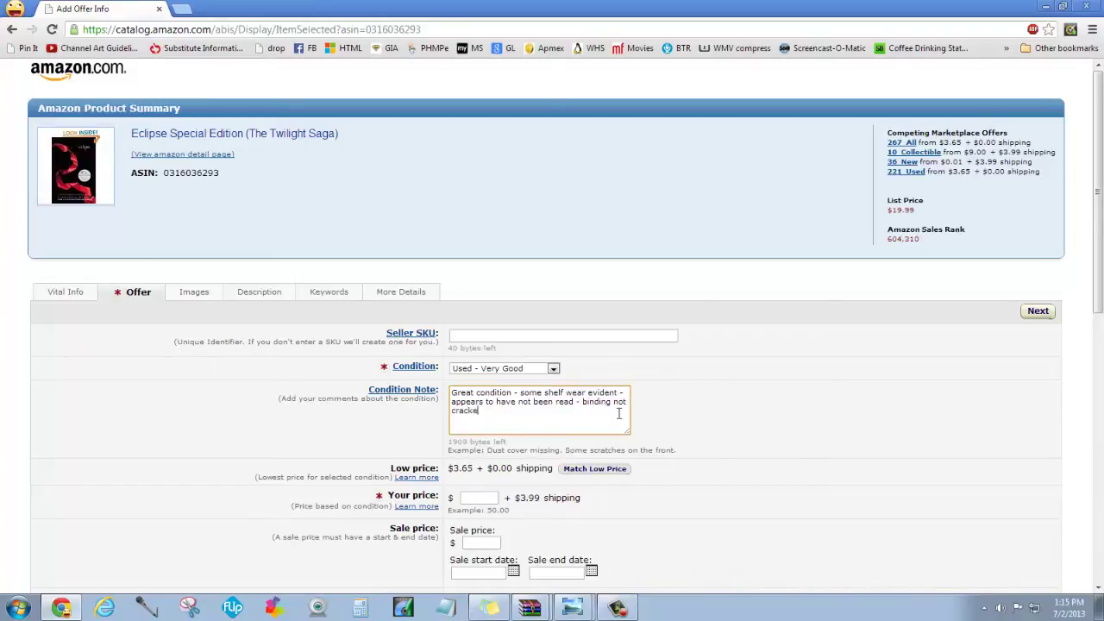
pyautogui.press('BackSpace')
pyautogui.press('BackSpace')
pyautogui.press('BackSpace')
pyautogui.press('BackSpace')
pyautogui.press('BackSpace')
pyautogui.press('BackSpace')
pyautogui.press('BackSpace')
pyautogui.press('BackSpace')
pyautogui.press('BackSpace')
pyautogui.press('BackSpace')
pyautogui.press('BackSpace')
pyautogui.press('BackSpace')
pyautogui.press('BackSpace')
pyautogui.press('BackSpace')
pyautogui.press('BackSpace')
pyautogui.press('BackSpace')
pyautogui.press('BackSpace')
pyautogui.press('BackSpace')
pyautogui.press('BackSpace')
# - Finish the condition note with "great addition to your collection."
pyautogui.write('great addition to your collection')
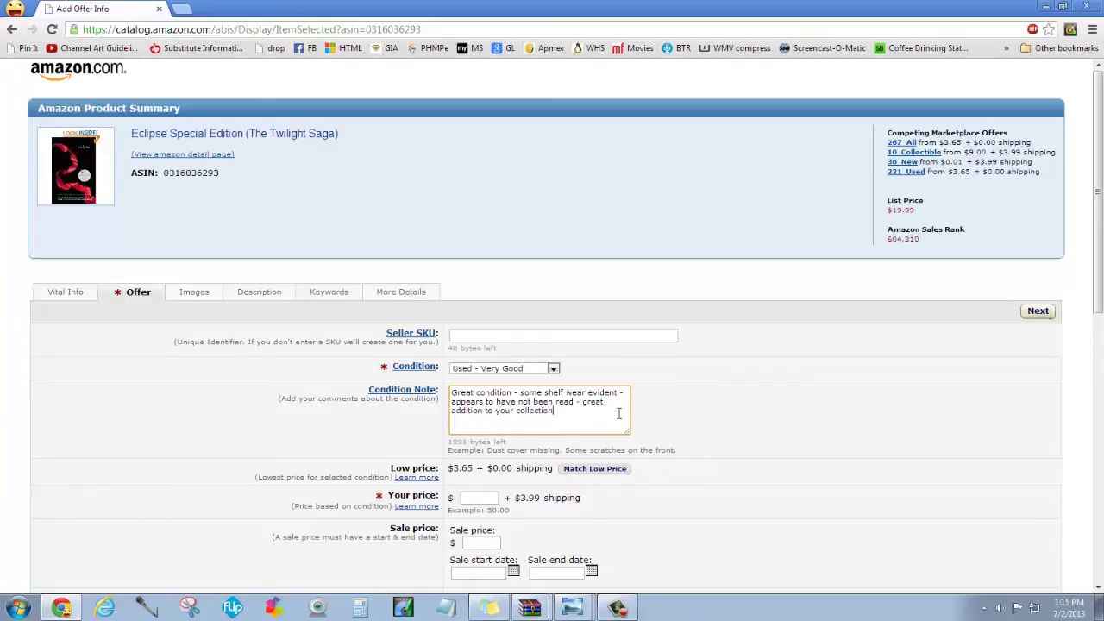
pyautogui.write('.')
pyautogui.moveTo(628, 611)
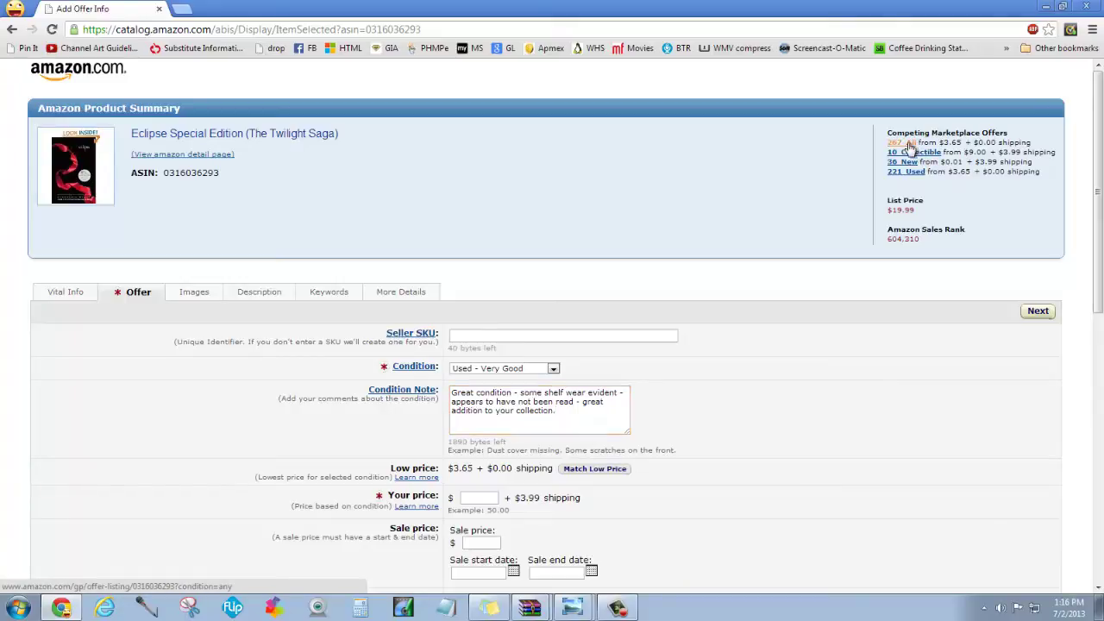
pyautogui.rightClick(907, 142)
pyautogui.click(823, 155)
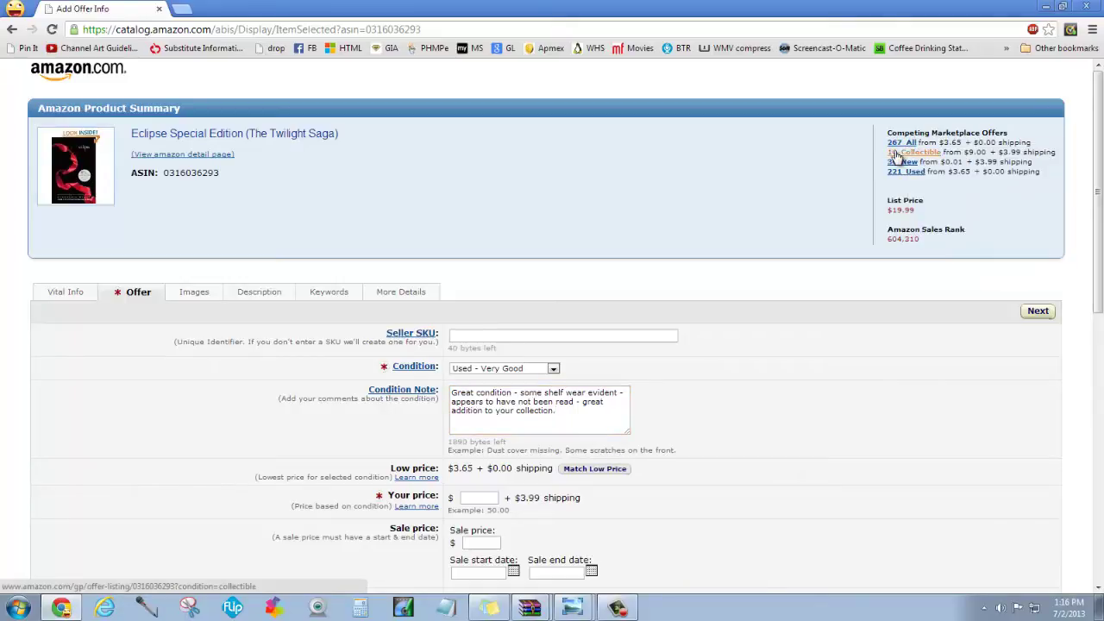
pyautogui.rightClick(894, 151)
pyautogui.click(830, 158)
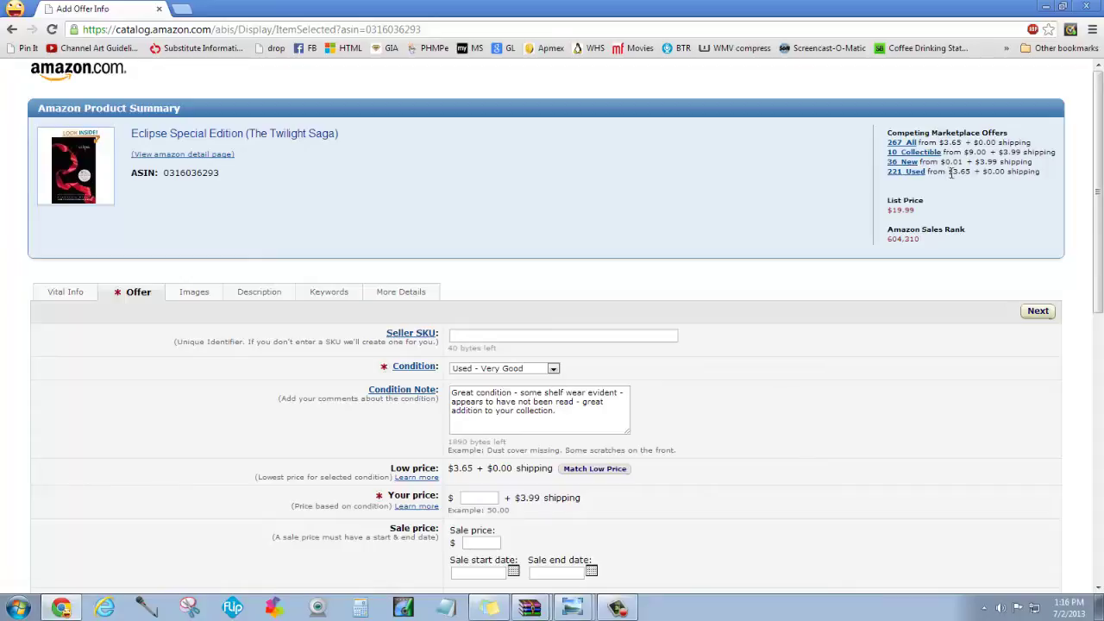
# - Open the competing used offers for the book in a new tab
pyautogui.rightClick(910, 172)
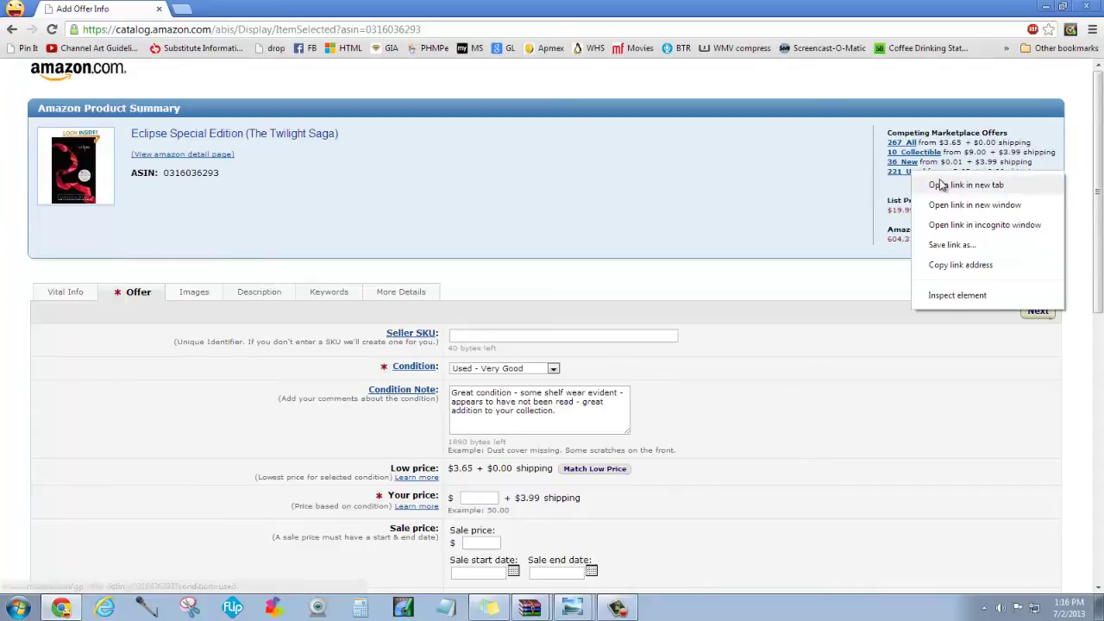
pyautogui.click(945, 181)
pyautogui.click(232, 9)
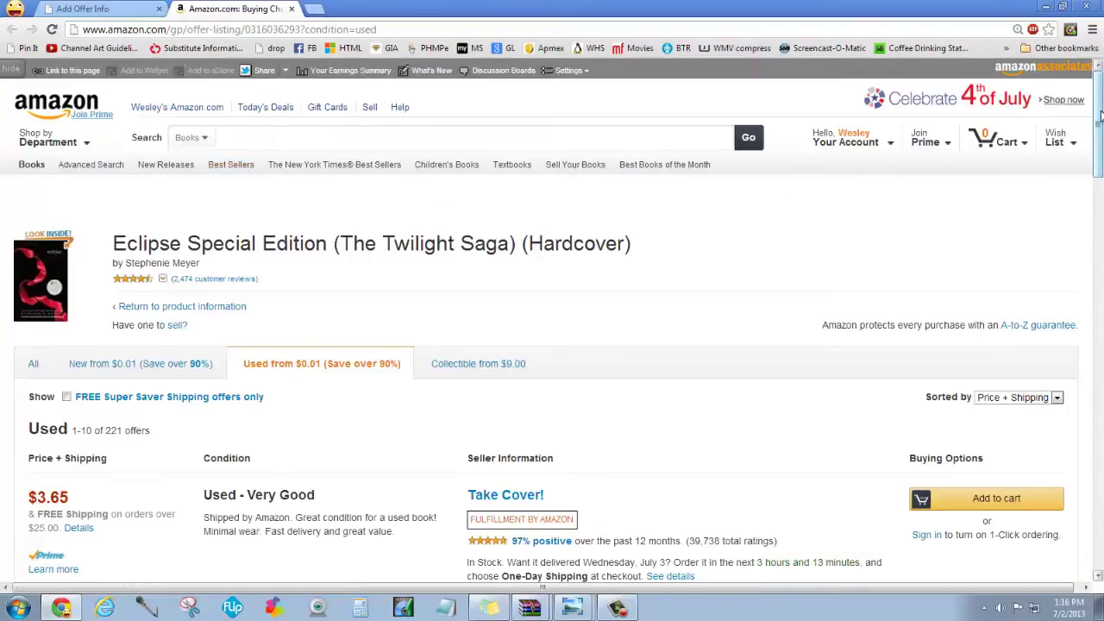
# - Compare the prices, shipping charges and conditions of the competing used offers on the first results page, and close that tab
pyautogui.moveTo(1100, 117); pyautogui.dragTo(1100, 173)
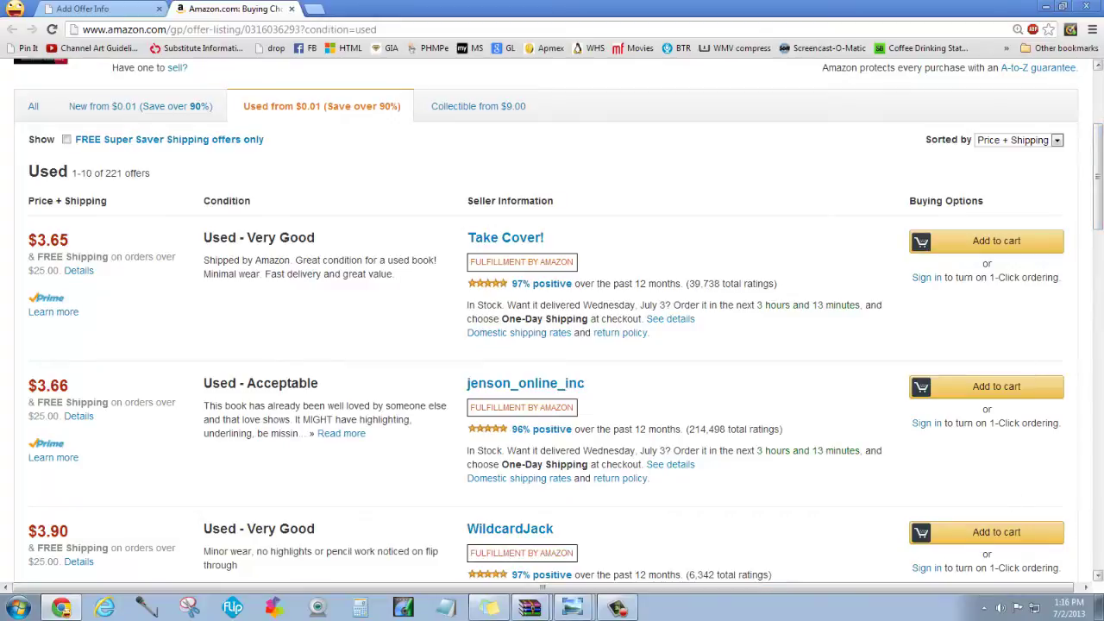
pyautogui.click(1093, 31)
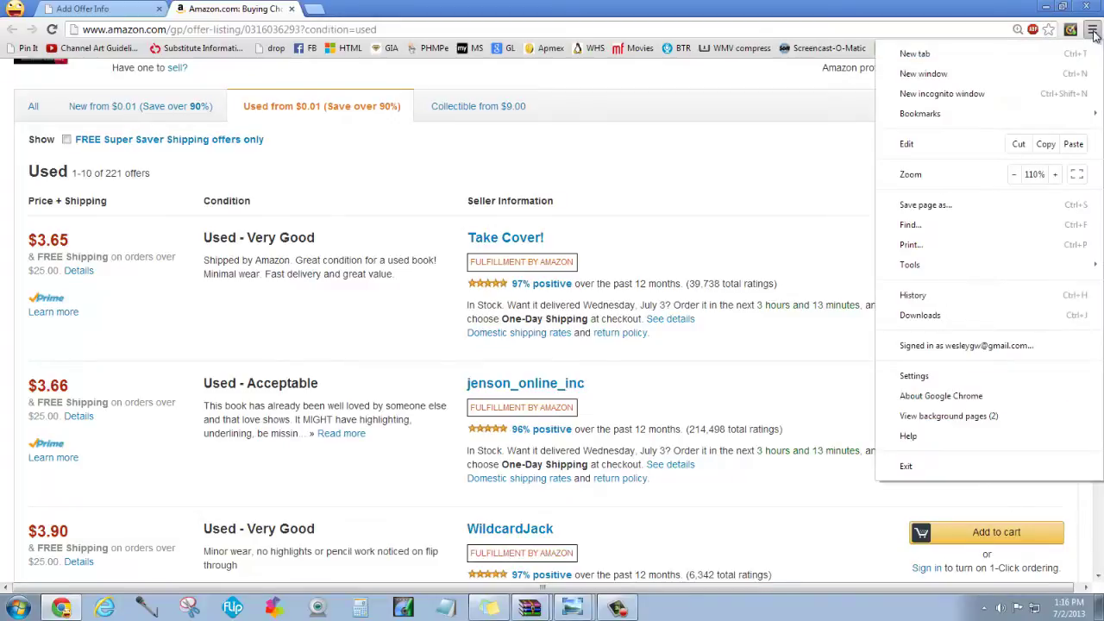
pyautogui.click(1015, 177)
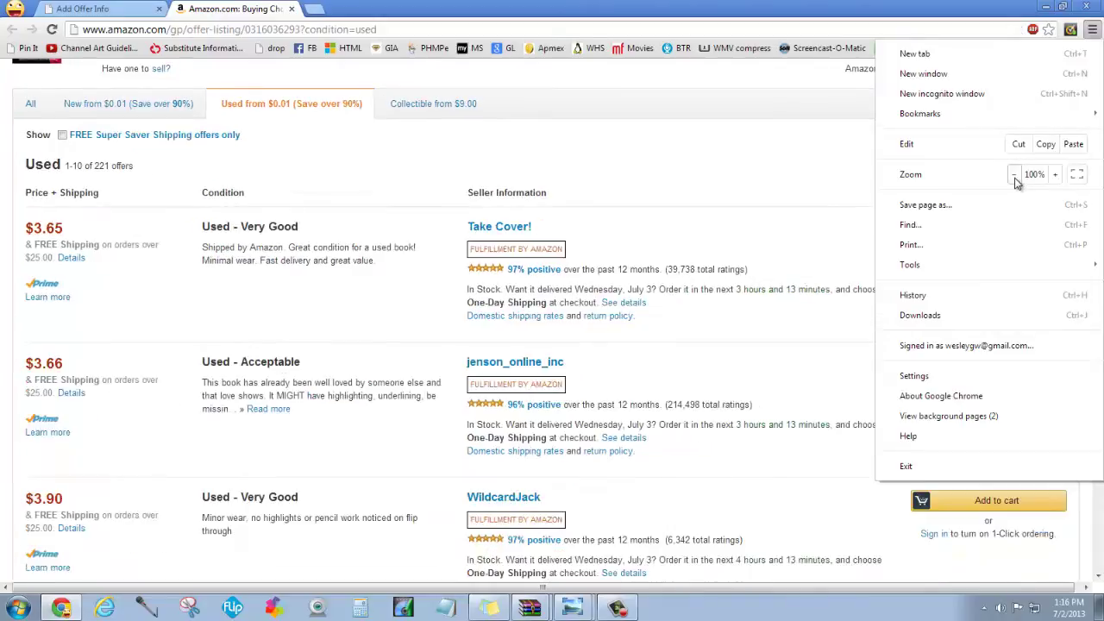
pyautogui.click(1015, 177)
pyautogui.press('Escape')
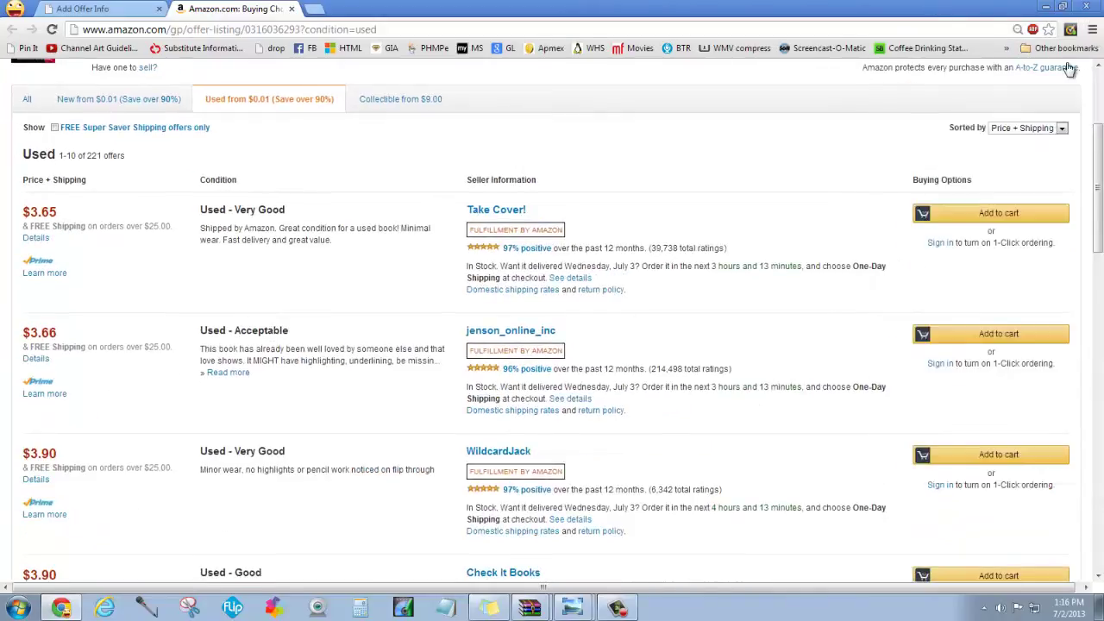
pyautogui.moveTo(1101, 155); pyautogui.dragTo(1101, 334)
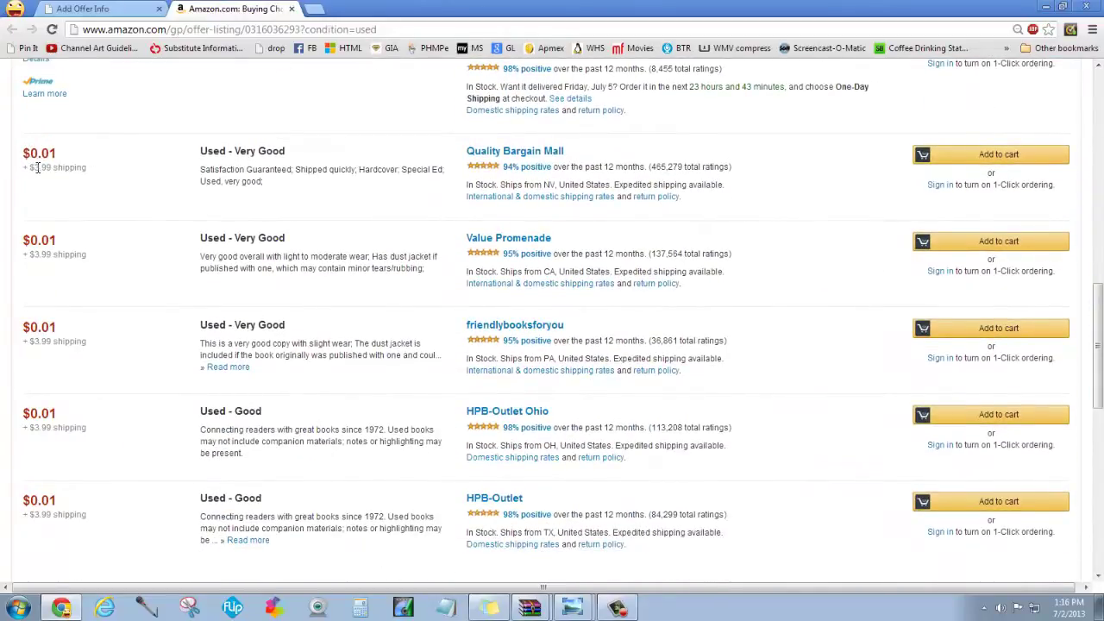
pyautogui.moveTo(1099, 344); pyautogui.dragTo(1099, 312)
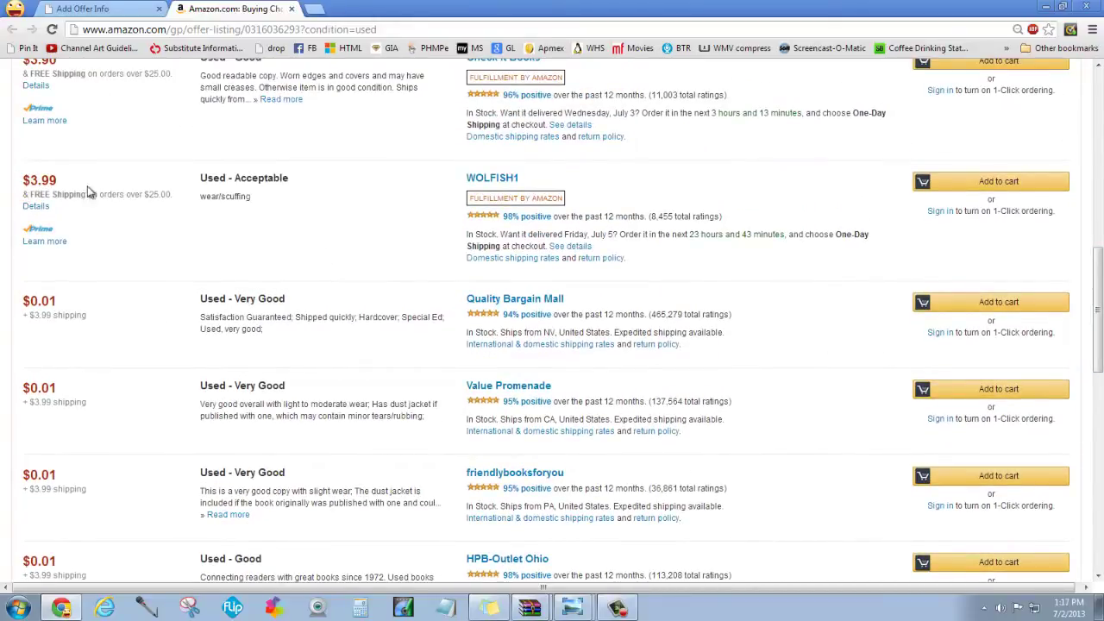
pyautogui.moveTo(1098, 268); pyautogui.dragTo(1098, 350)
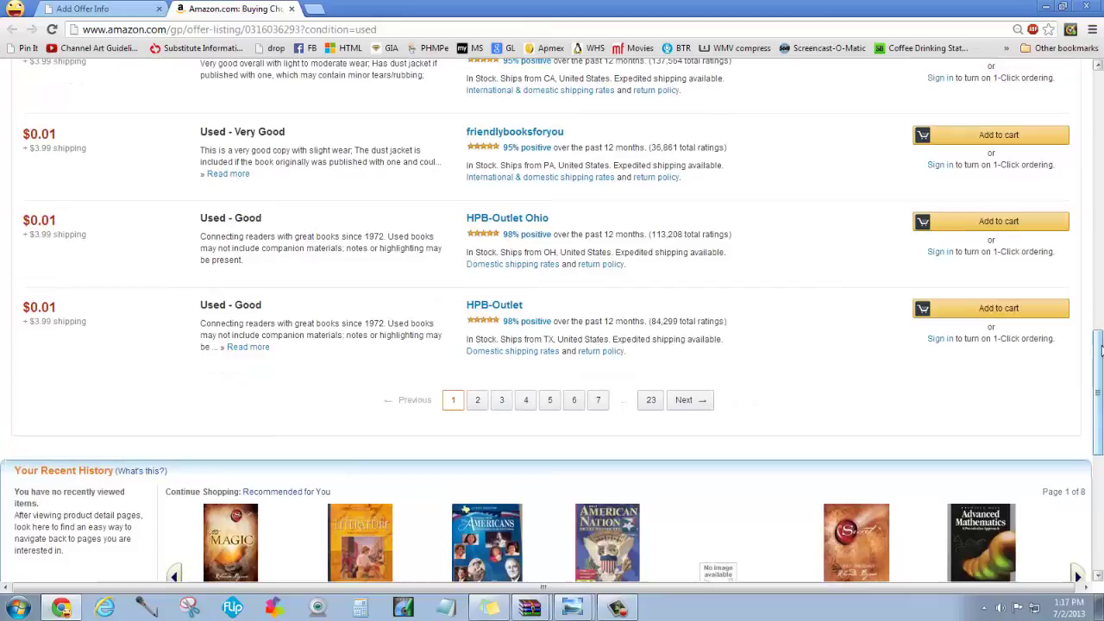
pyautogui.moveTo(1100, 360); pyautogui.dragTo(1099, 87)
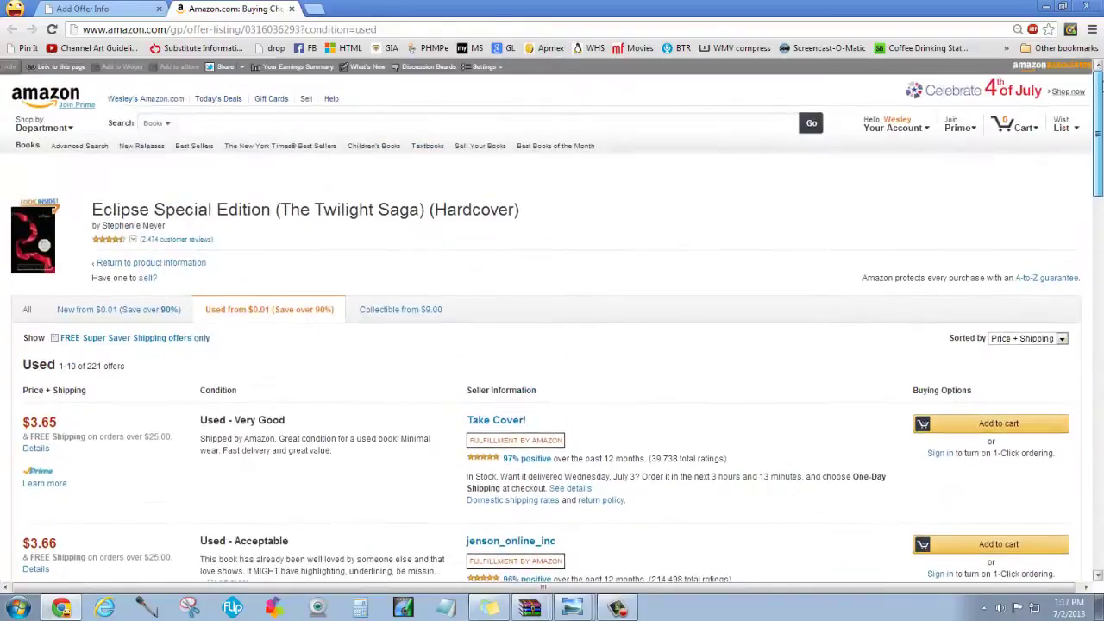
pyautogui.click(291, 8)
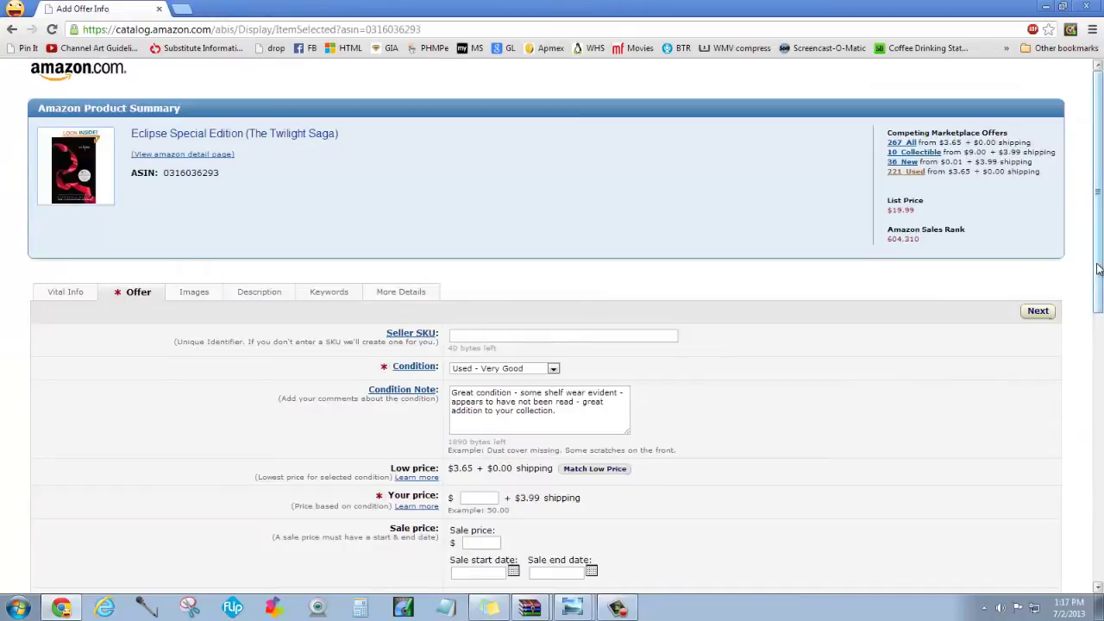
# - Set your price for the used book to $1.00
pyautogui.moveTo(1099, 173); pyautogui.dragTo(1099, 223)
pyautogui.click(487, 410)
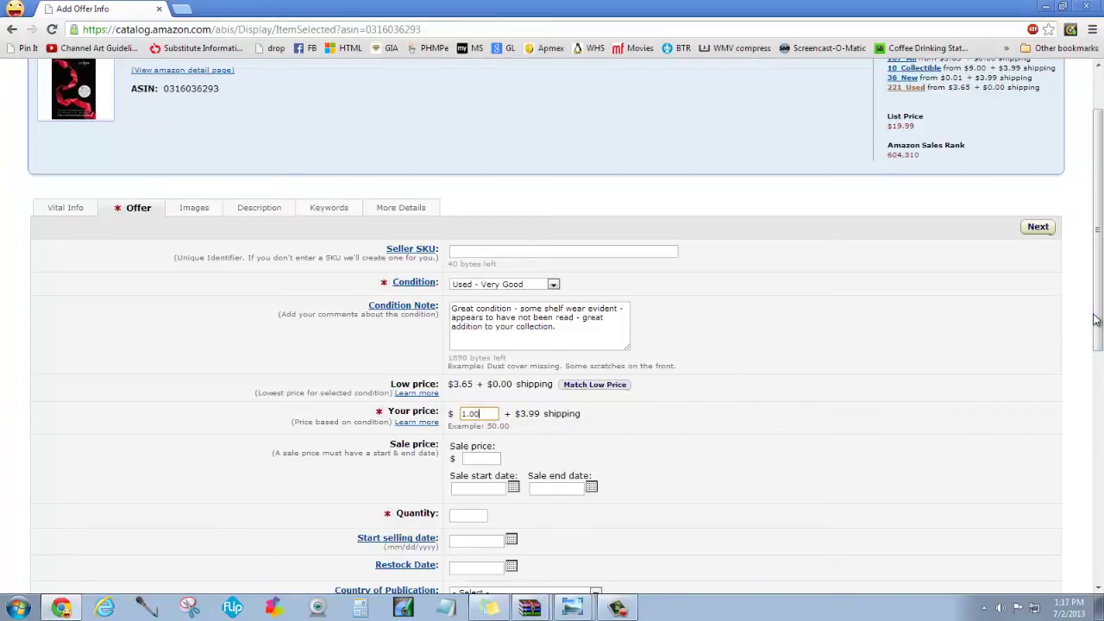
# - Set the offer quantity to 1 and the start selling date to 07/02/2013
pyautogui.moveTo(1101, 326); pyautogui.dragTo(1101, 416)
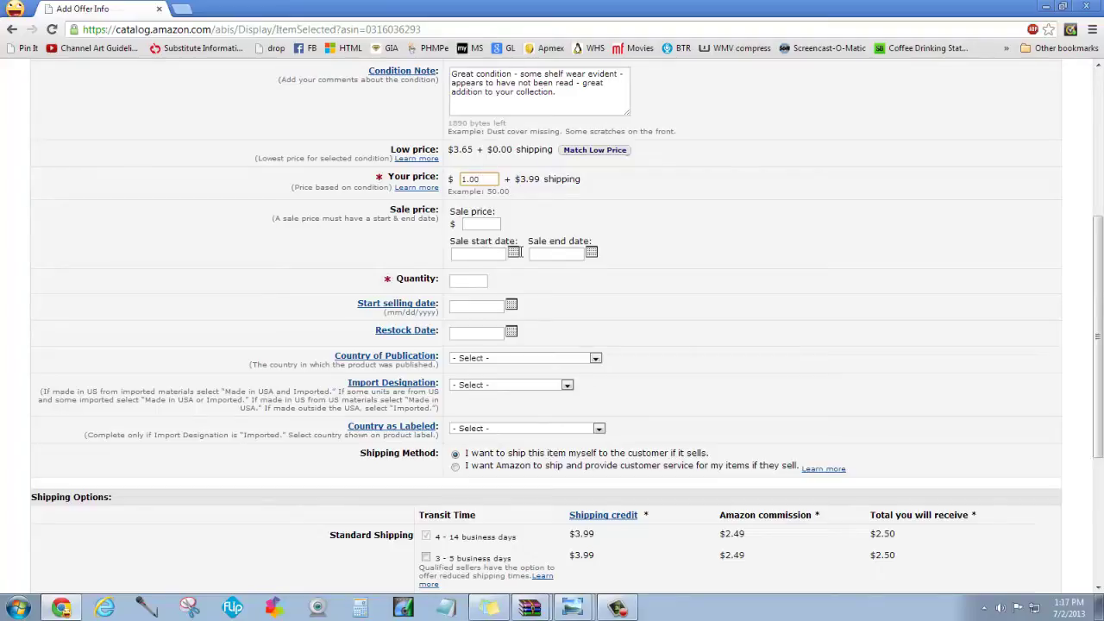
pyautogui.click(476, 280)
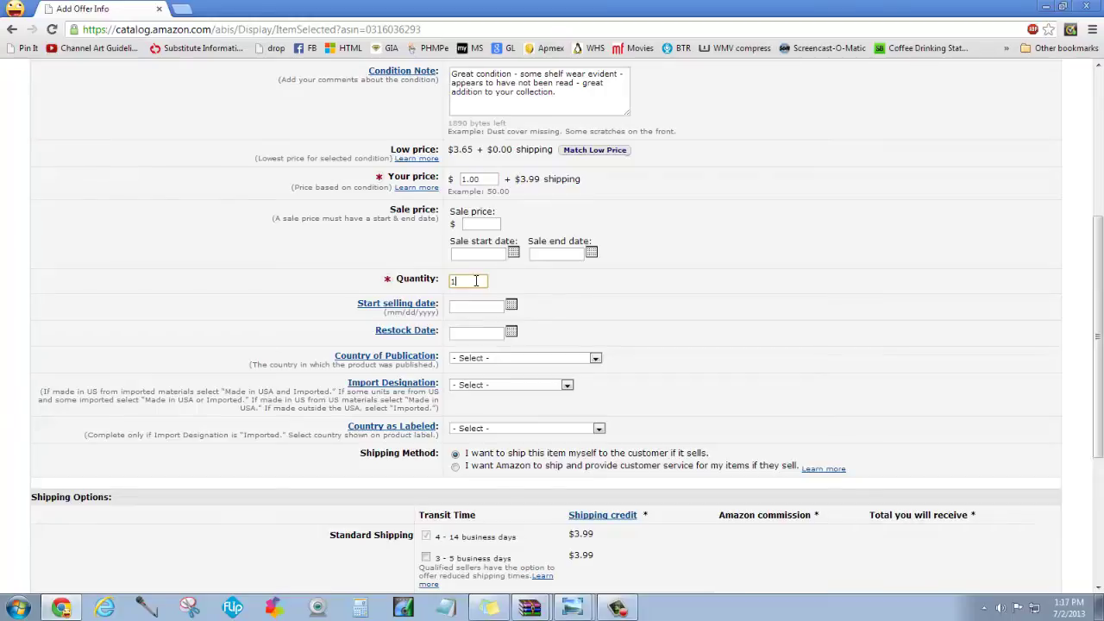
pyautogui.click(511, 306)
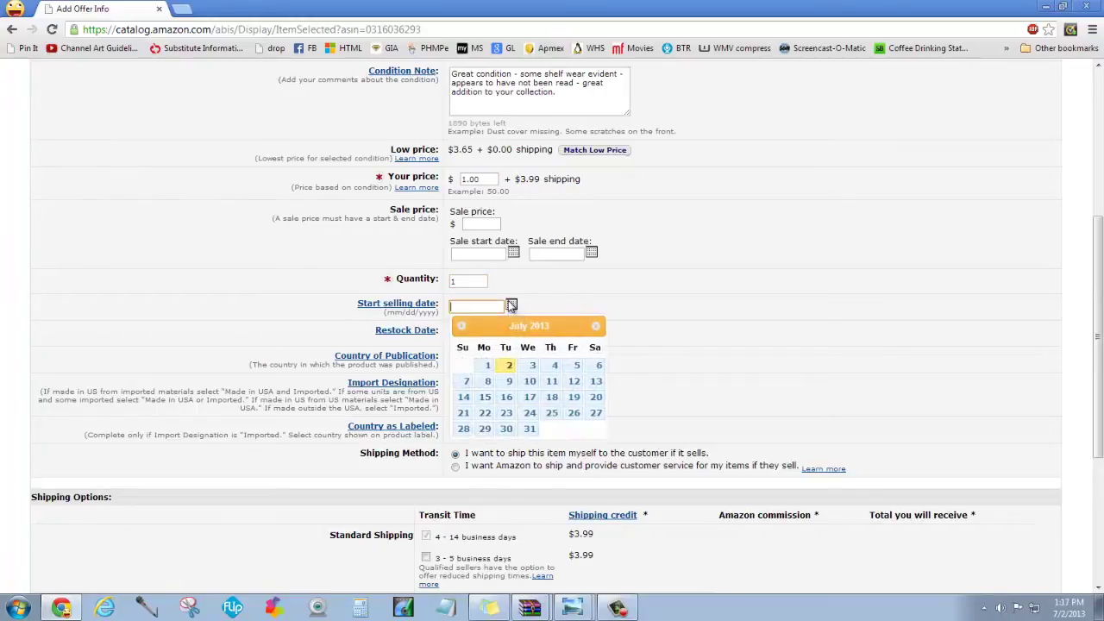
pyautogui.click(509, 365)
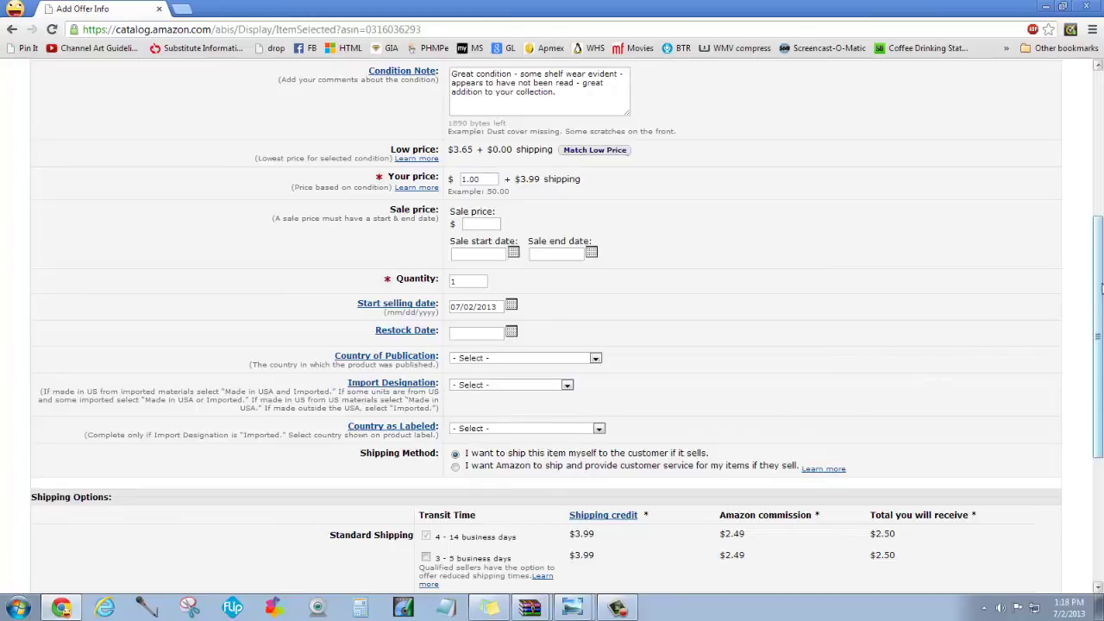
# - Enable the 3 - 5 business days standard shipping option and save the finished offer
pyautogui.moveTo(1100, 283); pyautogui.dragTo(1103, 402)
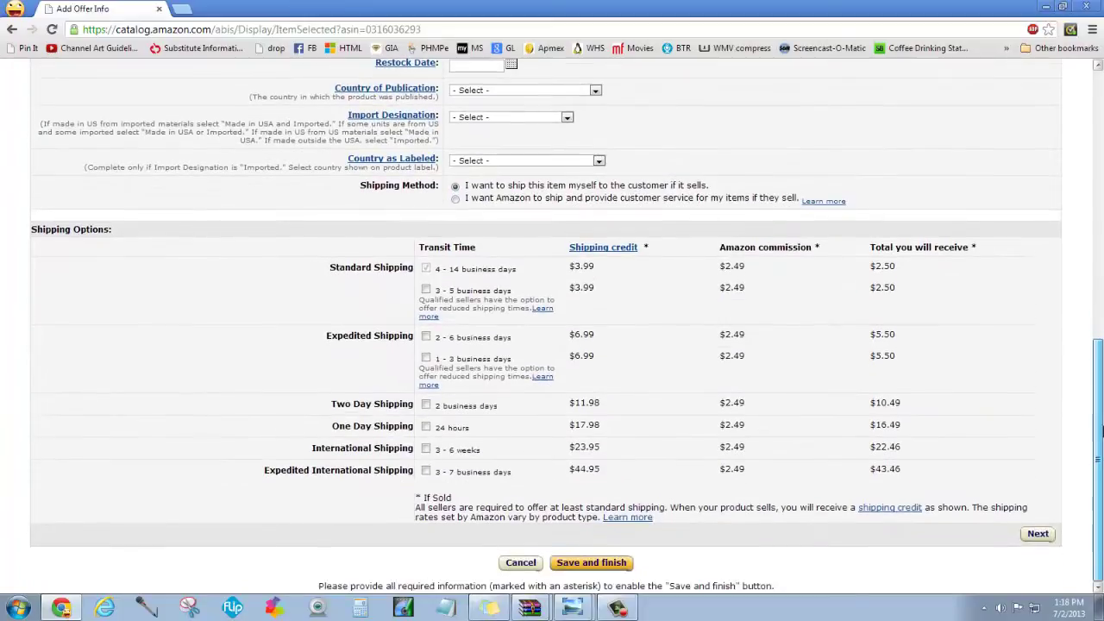
pyautogui.click(425, 290)
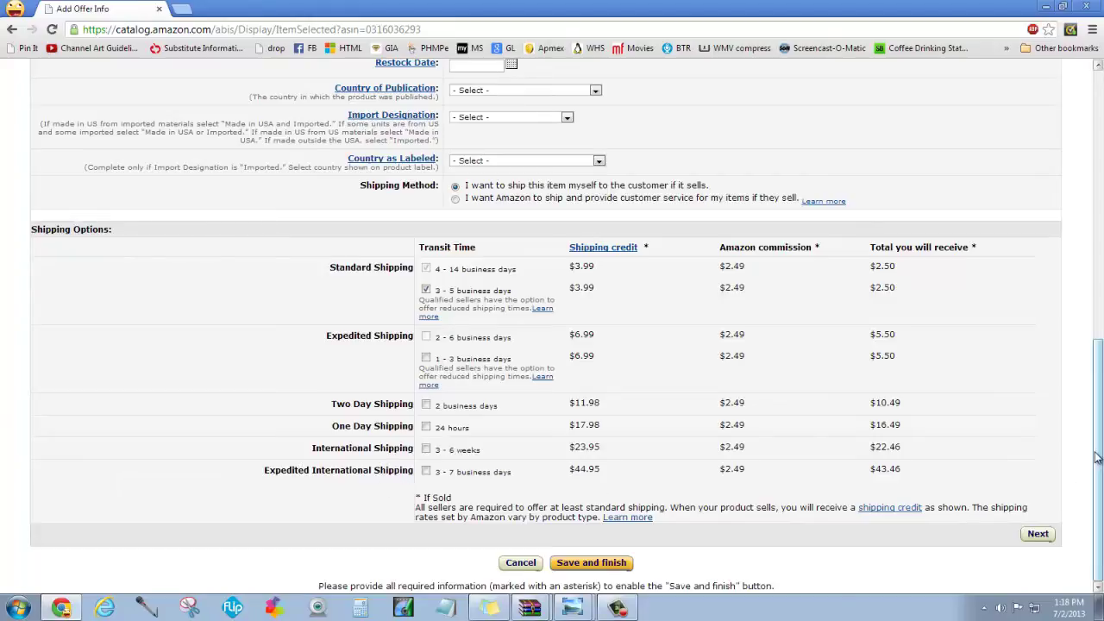
pyautogui.click(589, 564)
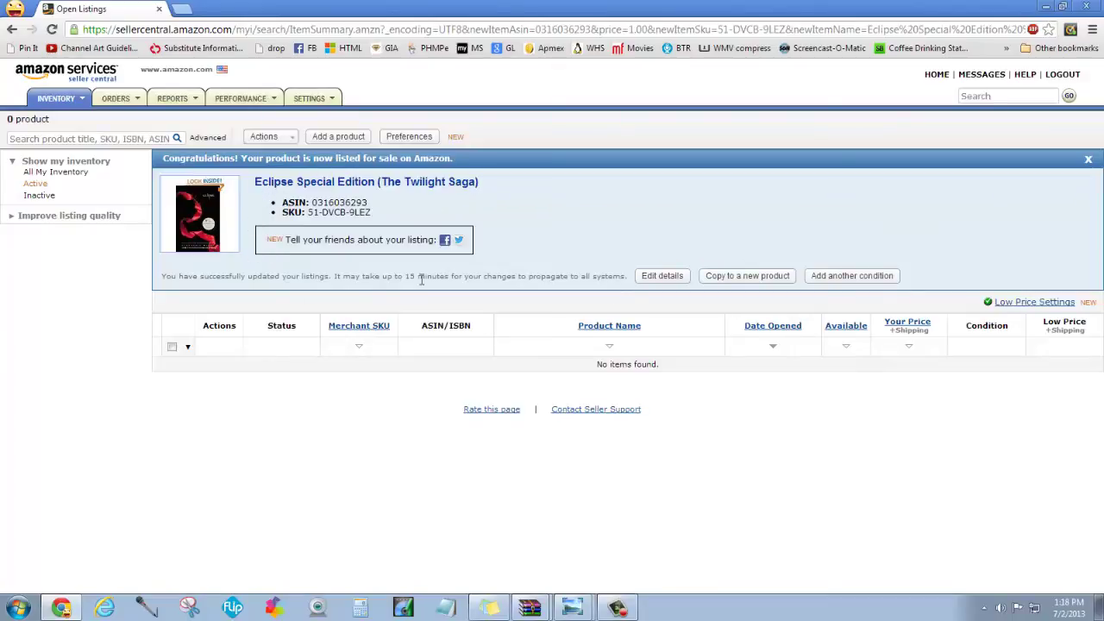
pyautogui.click(611, 607)
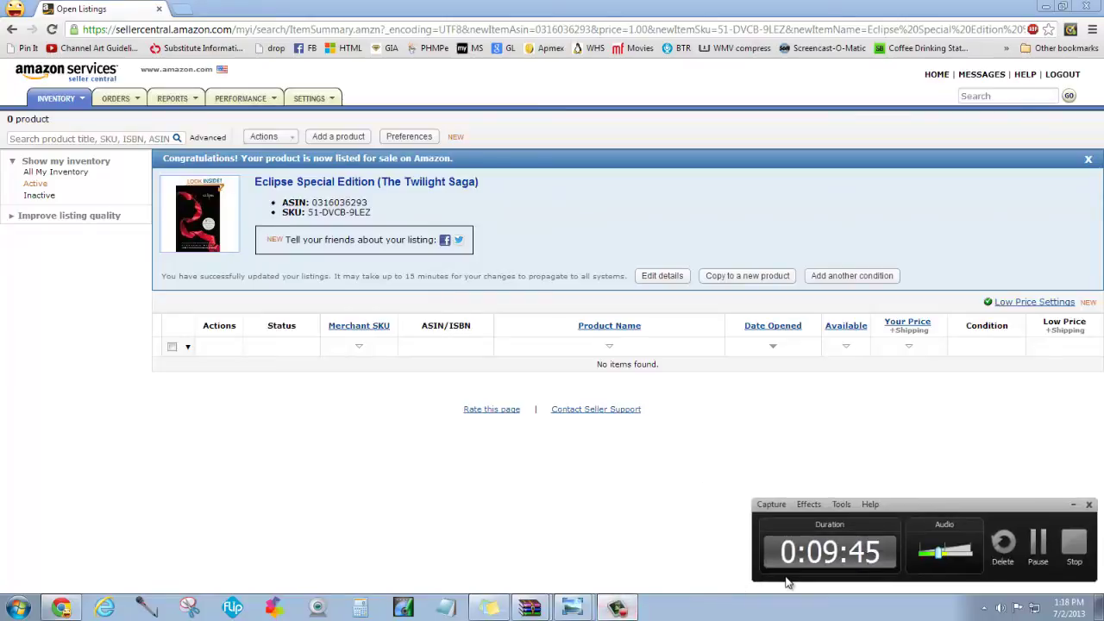